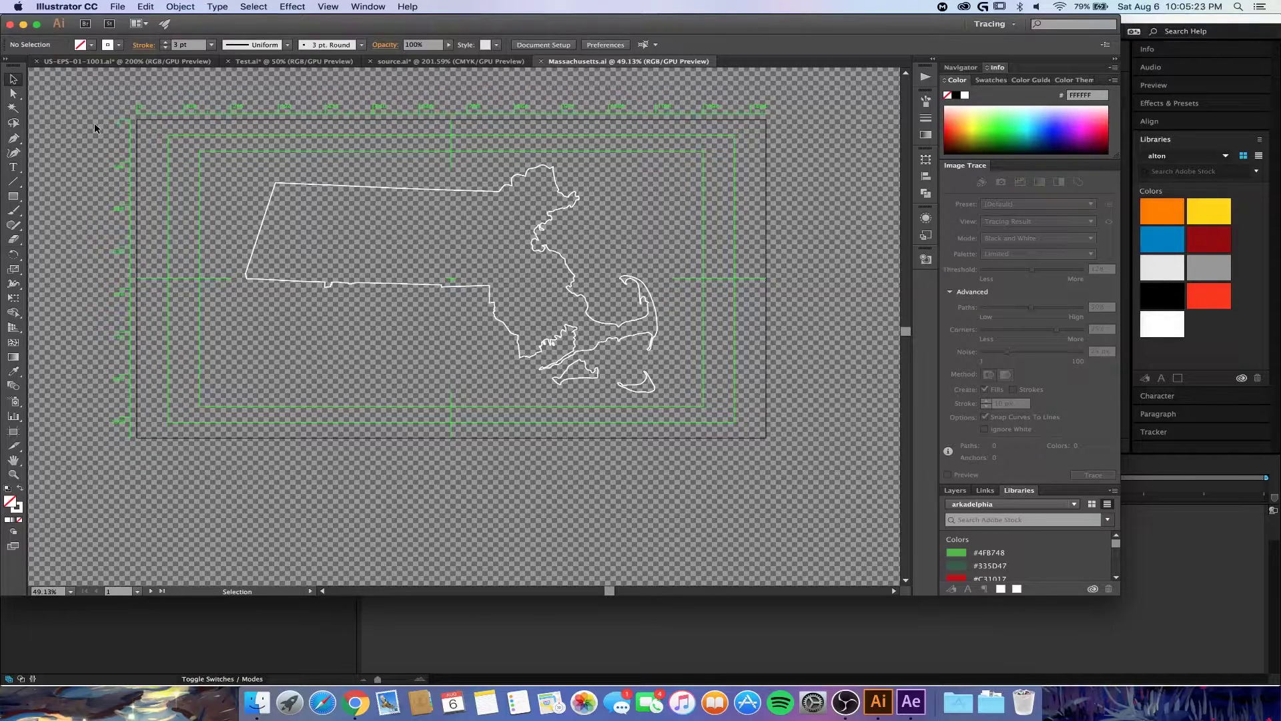
Step: Try a new Video and Film document at HDV 1080 (1920 x 1080), then cancel it
{"action": "left_click", "coordinate": [134, 12]}
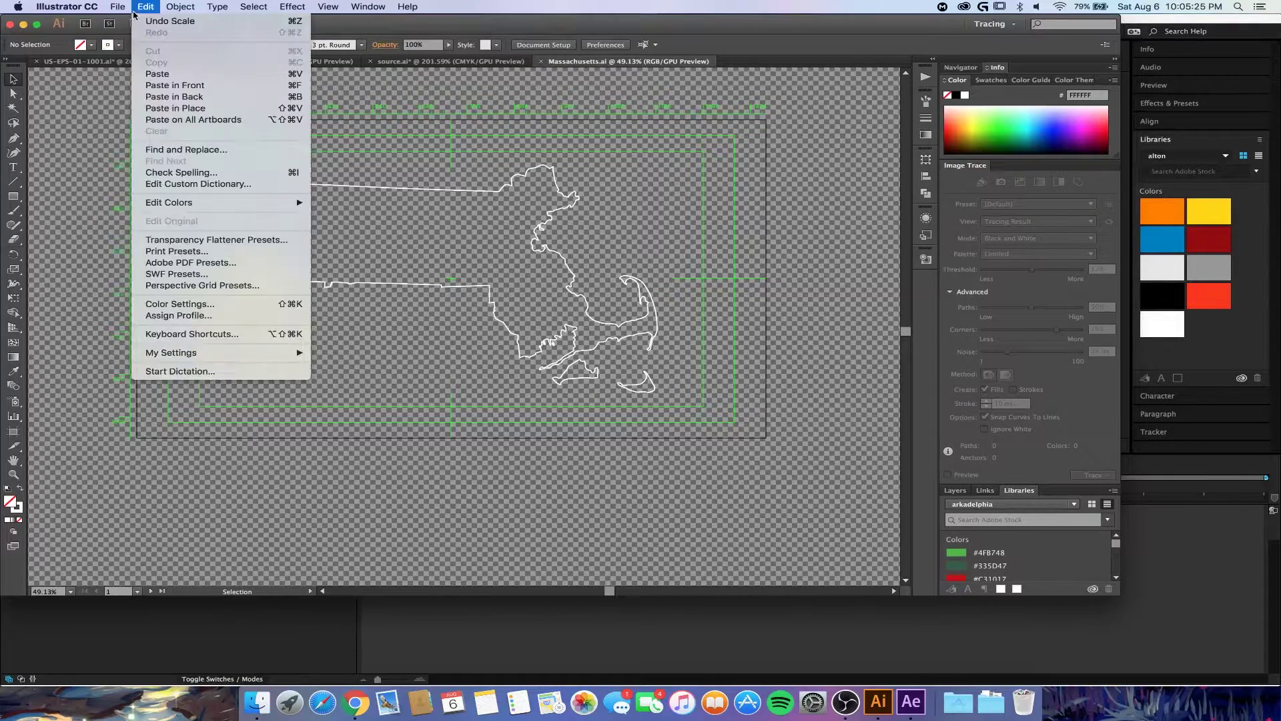
{"action": "left_click", "coordinate": [134, 21]}
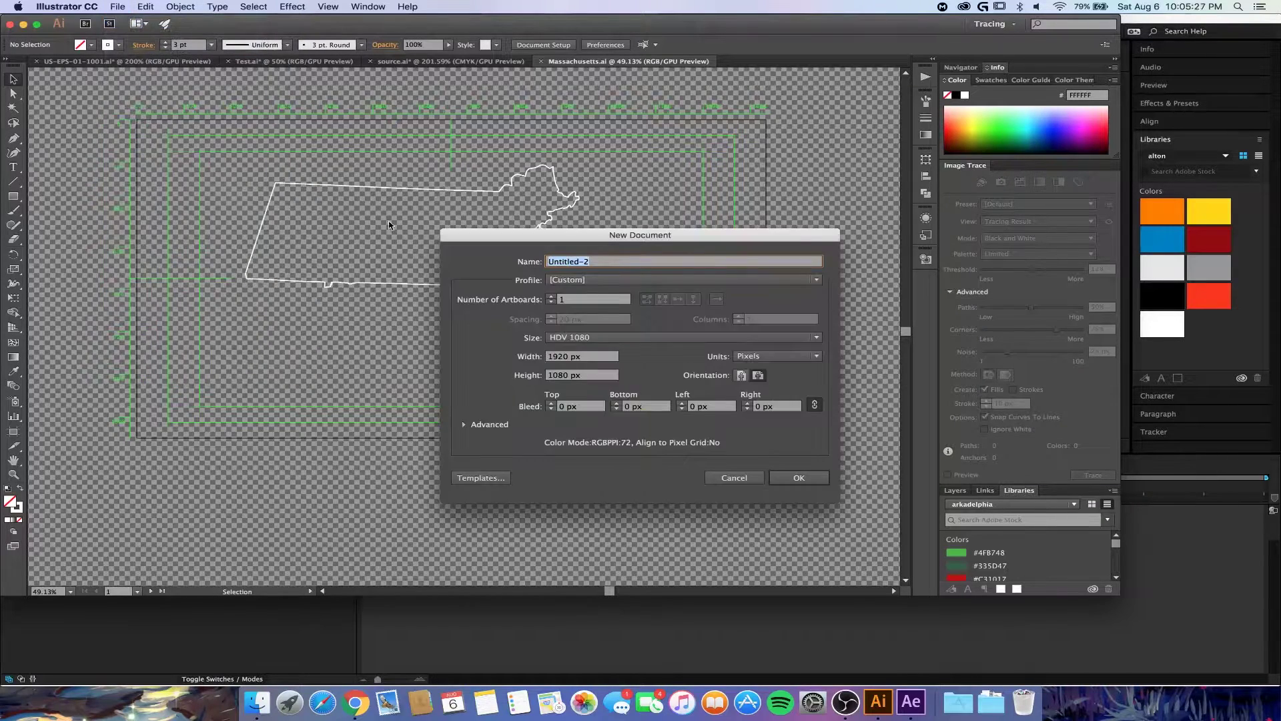
{"action": "left_click", "coordinate": [583, 280]}
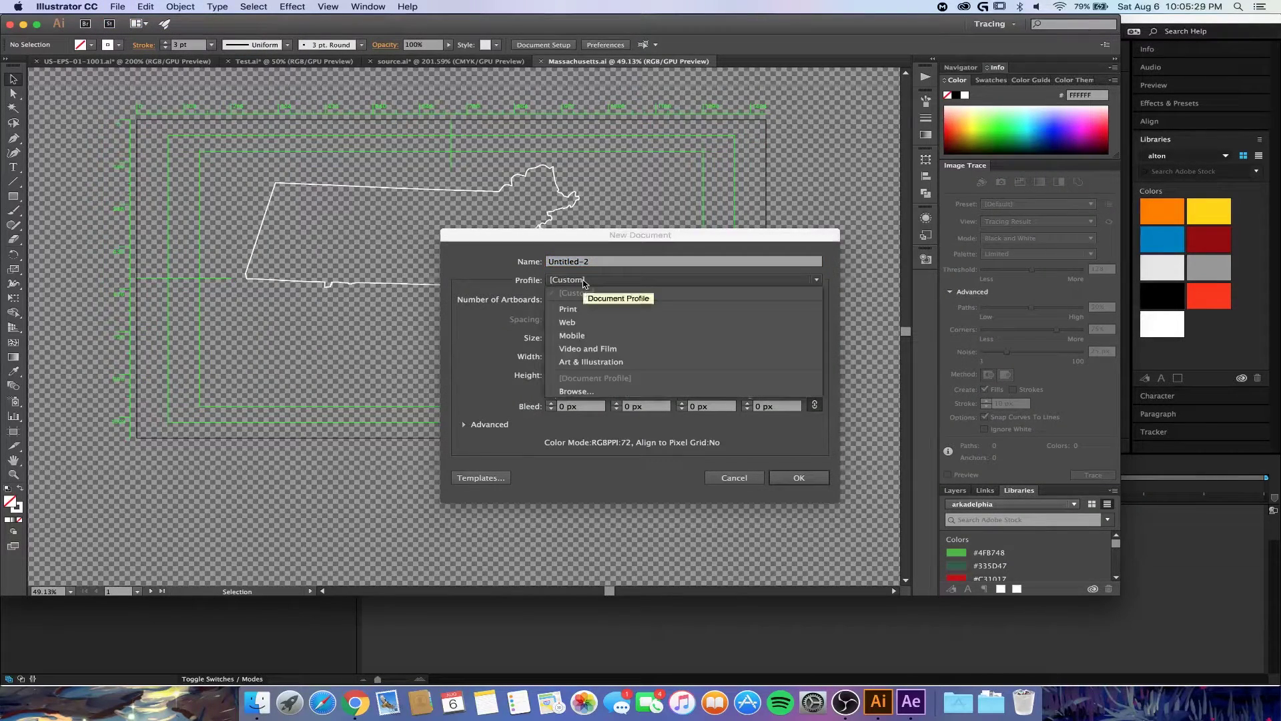
{"action": "left_click", "coordinate": [604, 348]}
{"action": "left_click", "coordinate": [603, 337]}
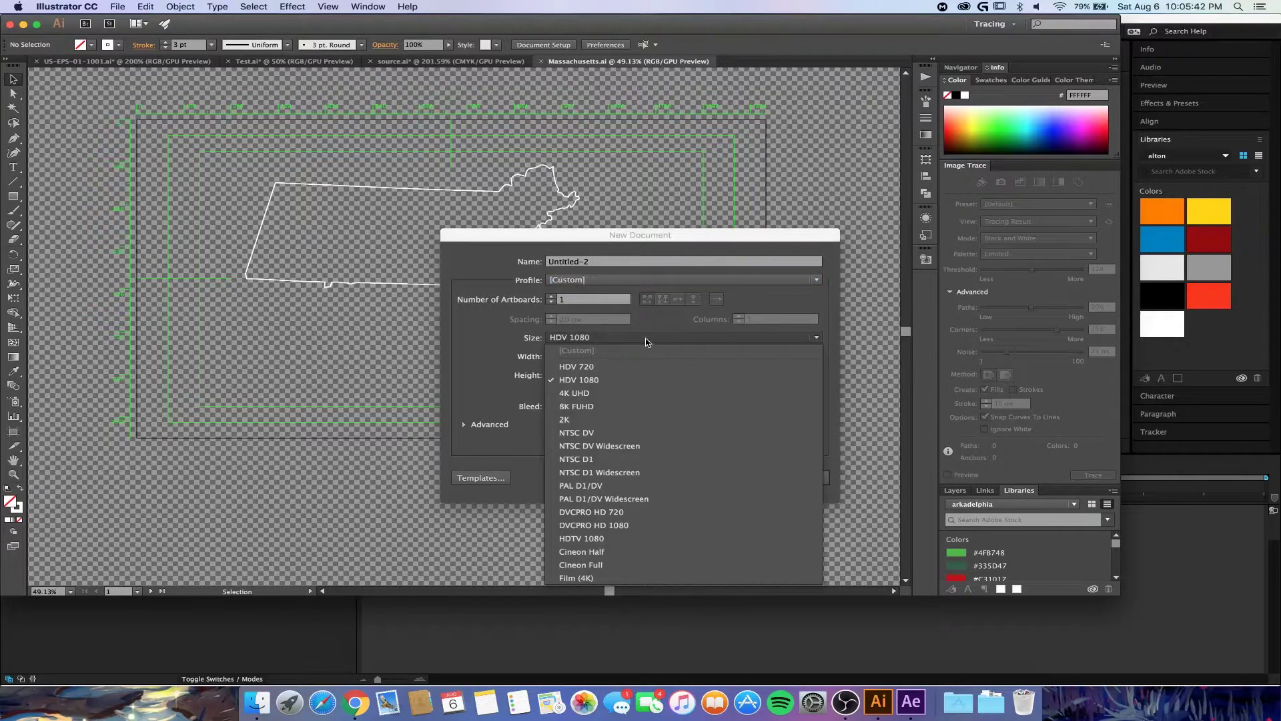
{"action": "left_click", "coordinate": [613, 372]}
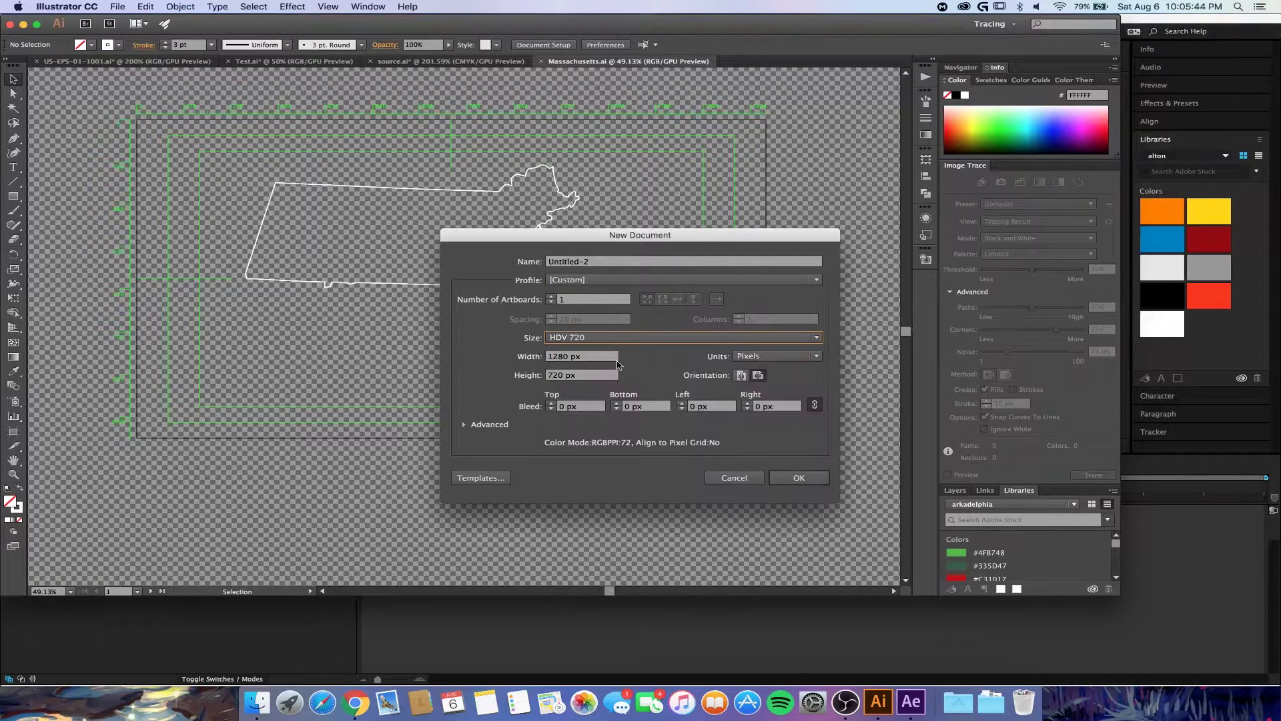
{"action": "left_click", "coordinate": [635, 337]}
{"action": "left_click", "coordinate": [634, 375]}
{"action": "left_click", "coordinate": [734, 477]}
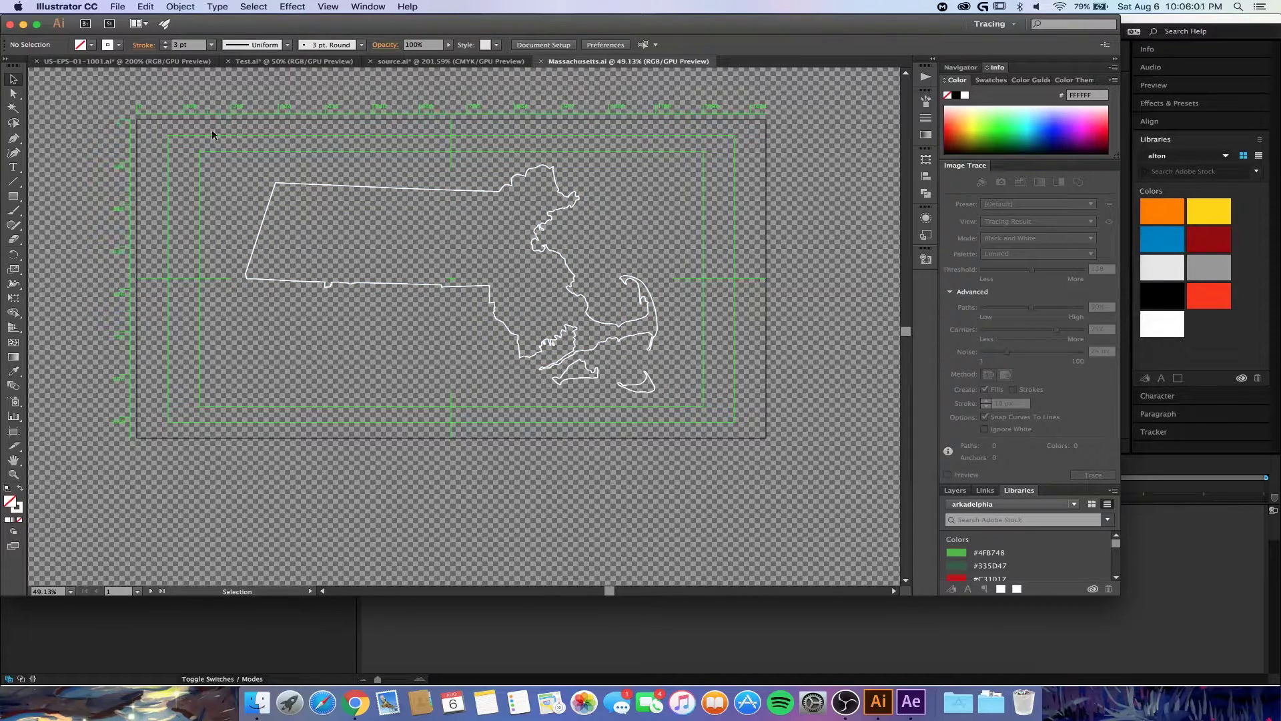
Step: Select, then deselect, the Massachusetts outline group and save the file
{"action": "left_click", "coordinate": [307, 184]}
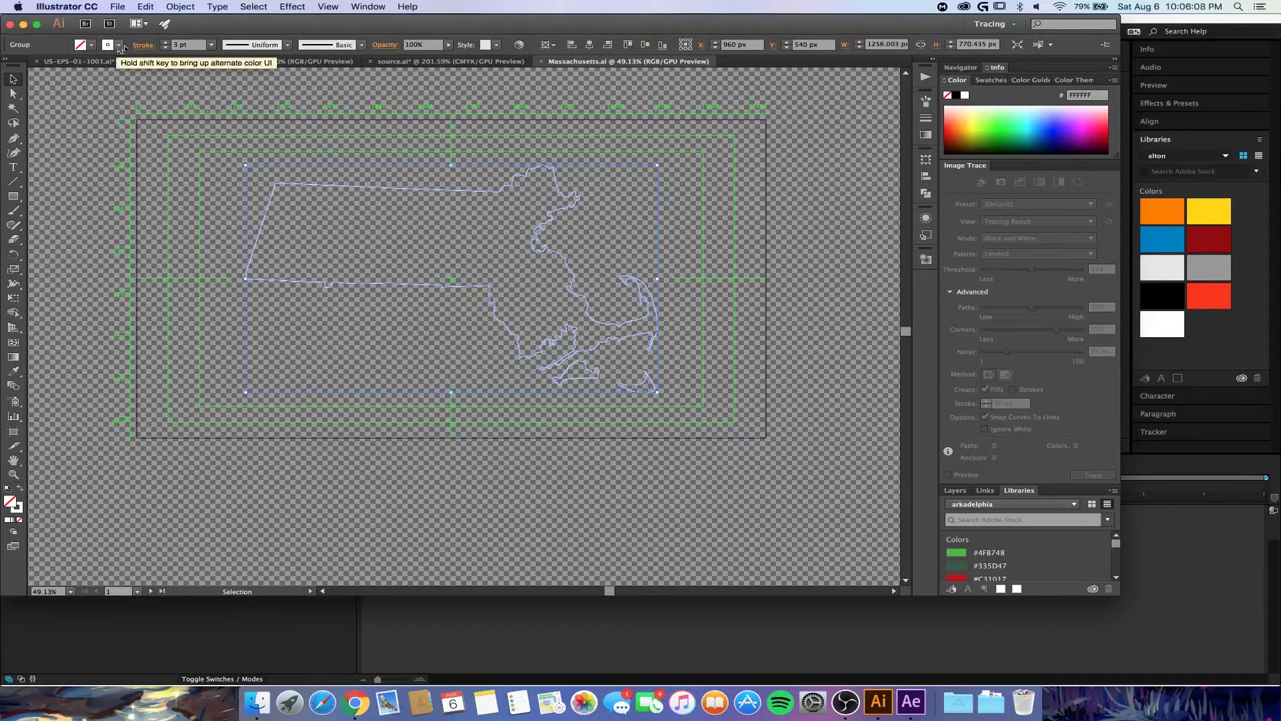
{"action": "left_click", "coordinate": [329, 118]}
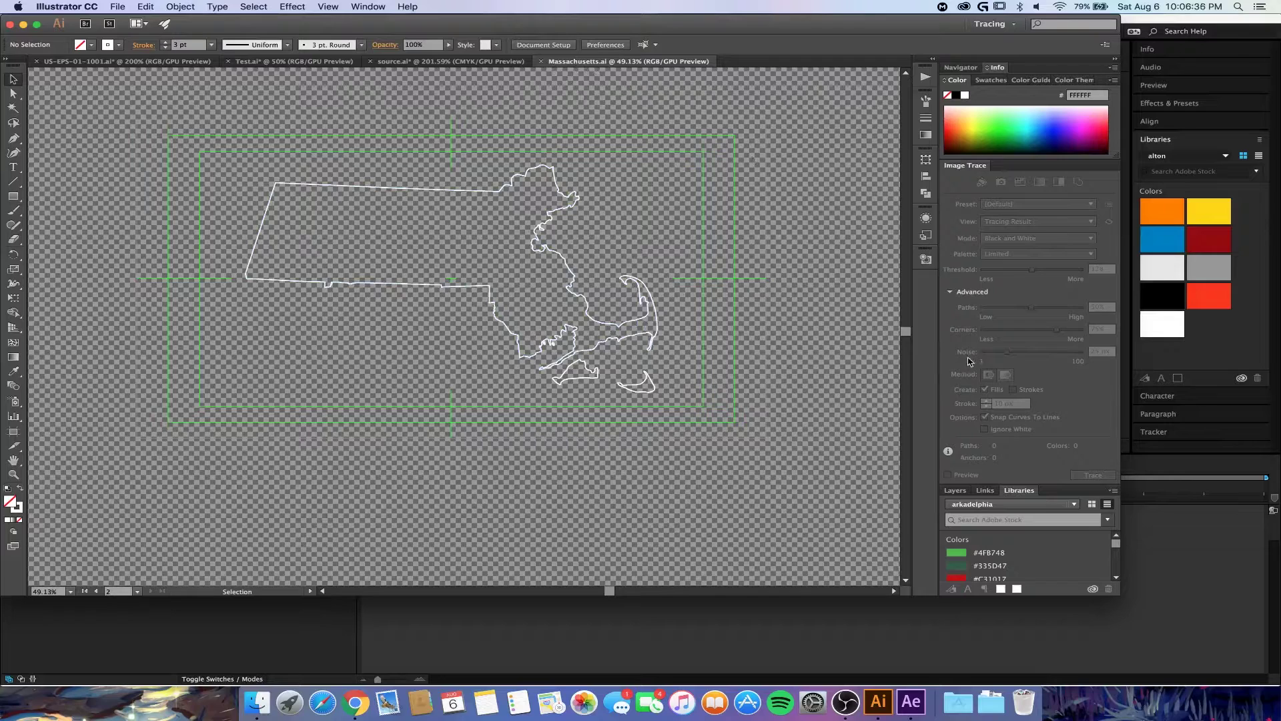
{"action": "left_click", "coordinate": [118, 7]}
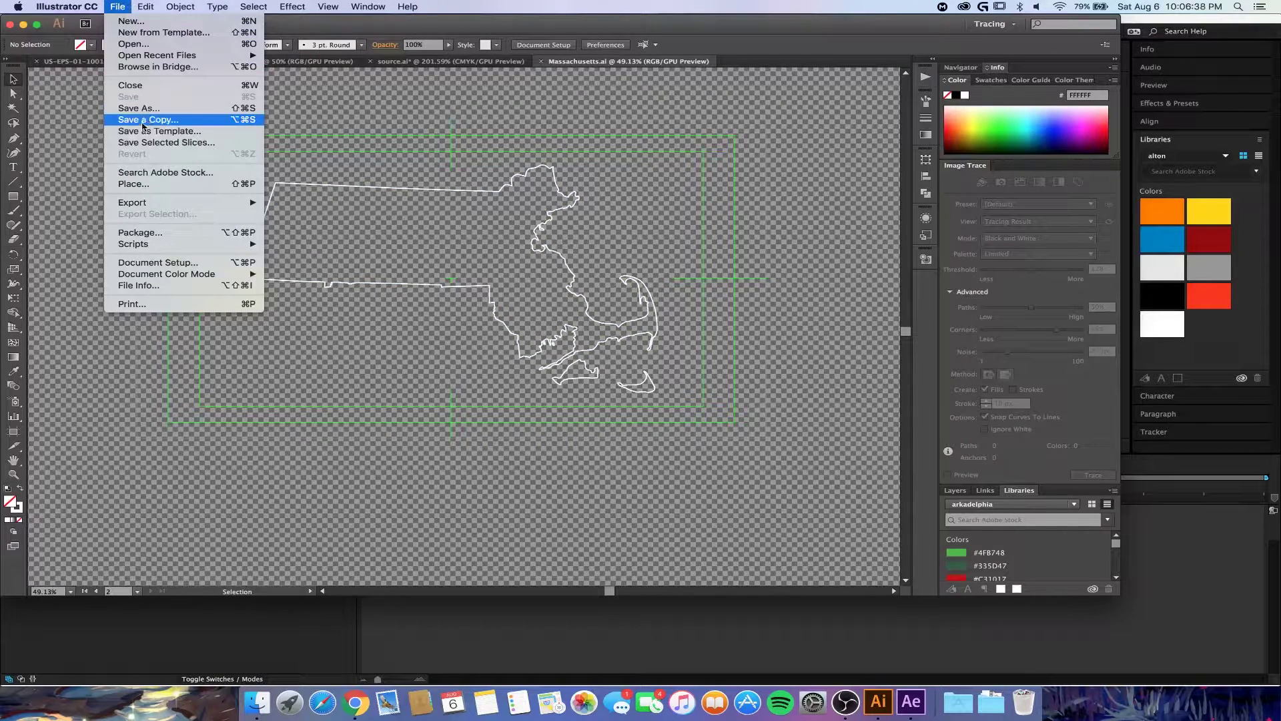
{"action": "left_click", "coordinate": [430, 142]}
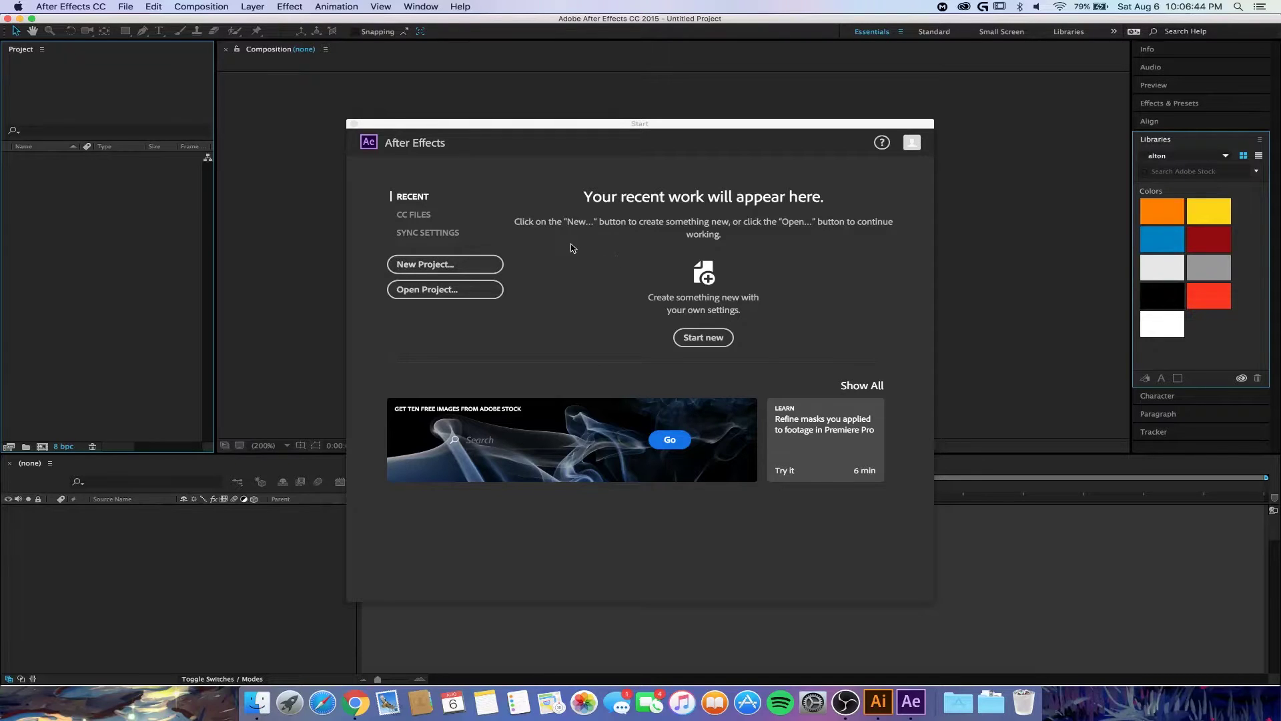
Step: Create a new empty project and import Massachusetts.ai from the Desktop
{"action": "left_click", "coordinate": [467, 265]}
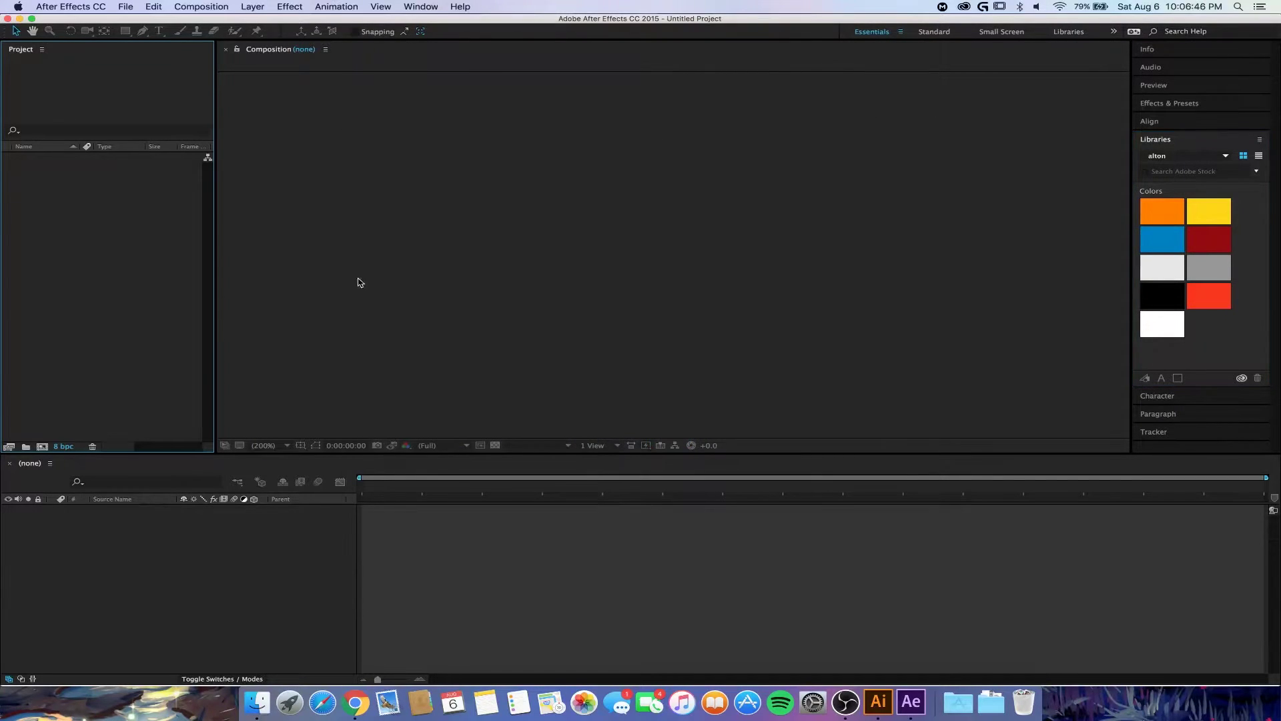
{"action": "left_click", "coordinate": [126, 7]}
{"action": "mouse_move", "coordinate": [237, 166]}
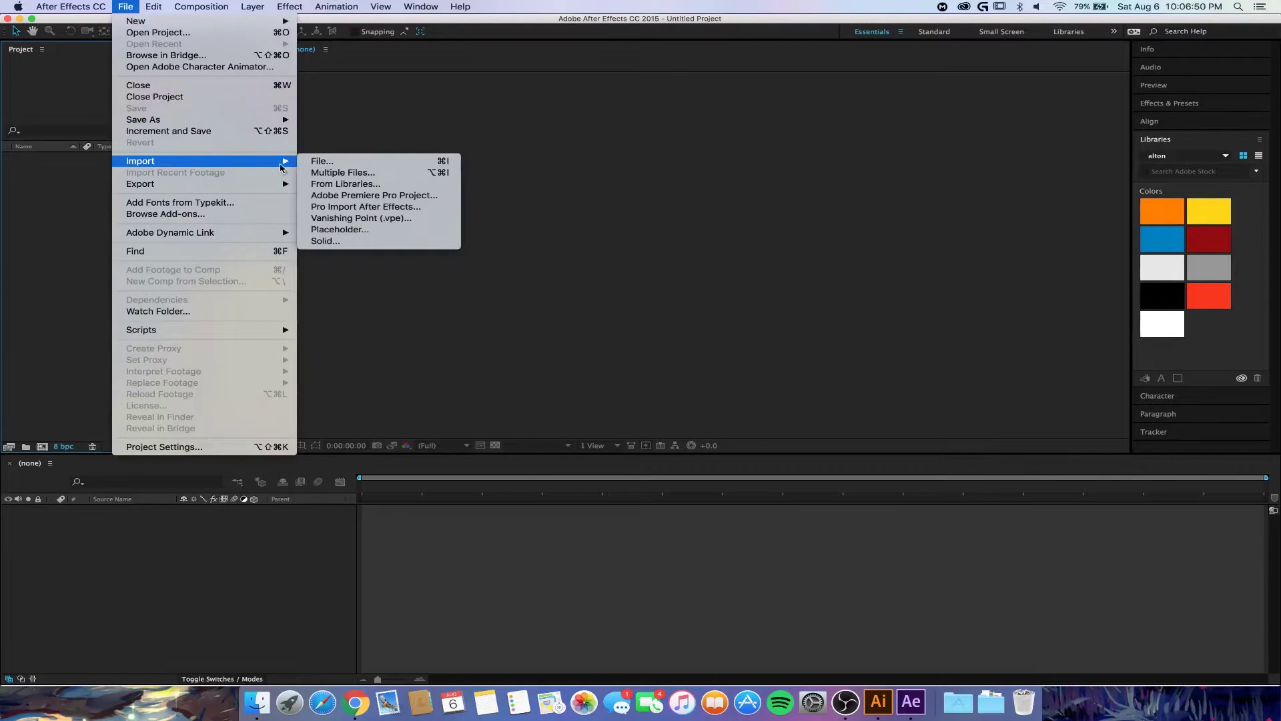
{"action": "left_click", "coordinate": [313, 164]}
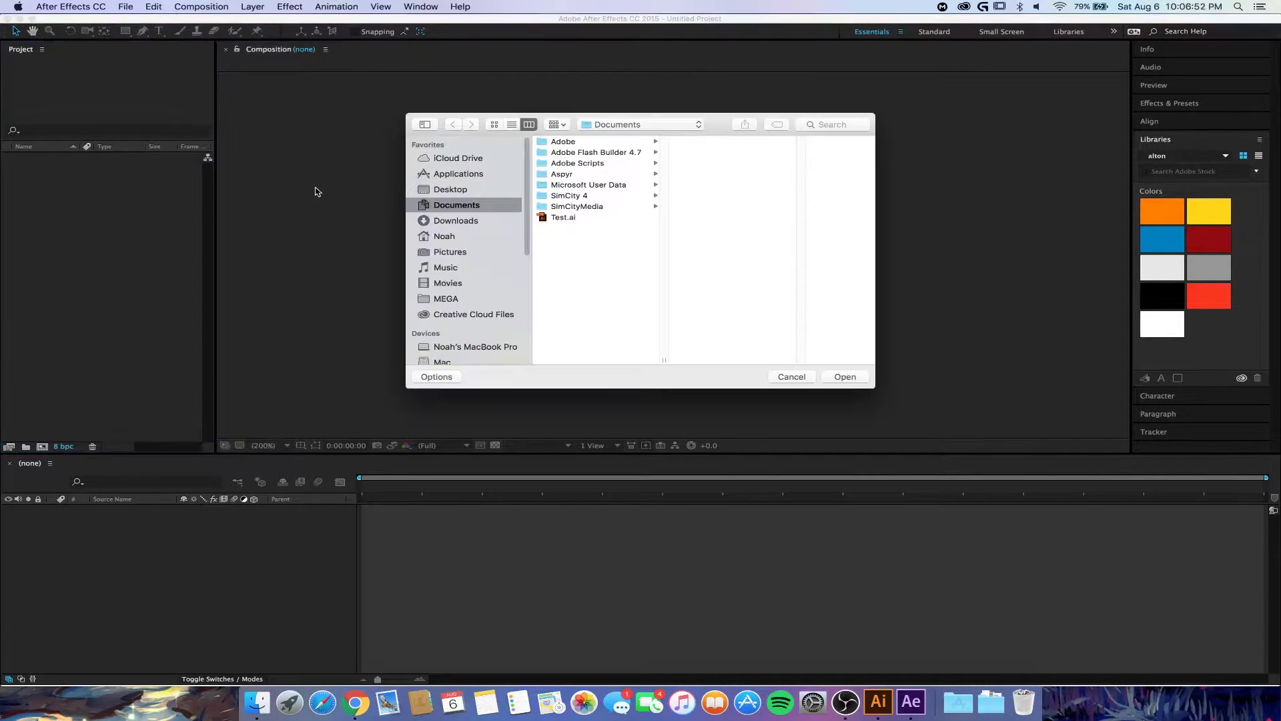
{"action": "left_click", "coordinate": [451, 188]}
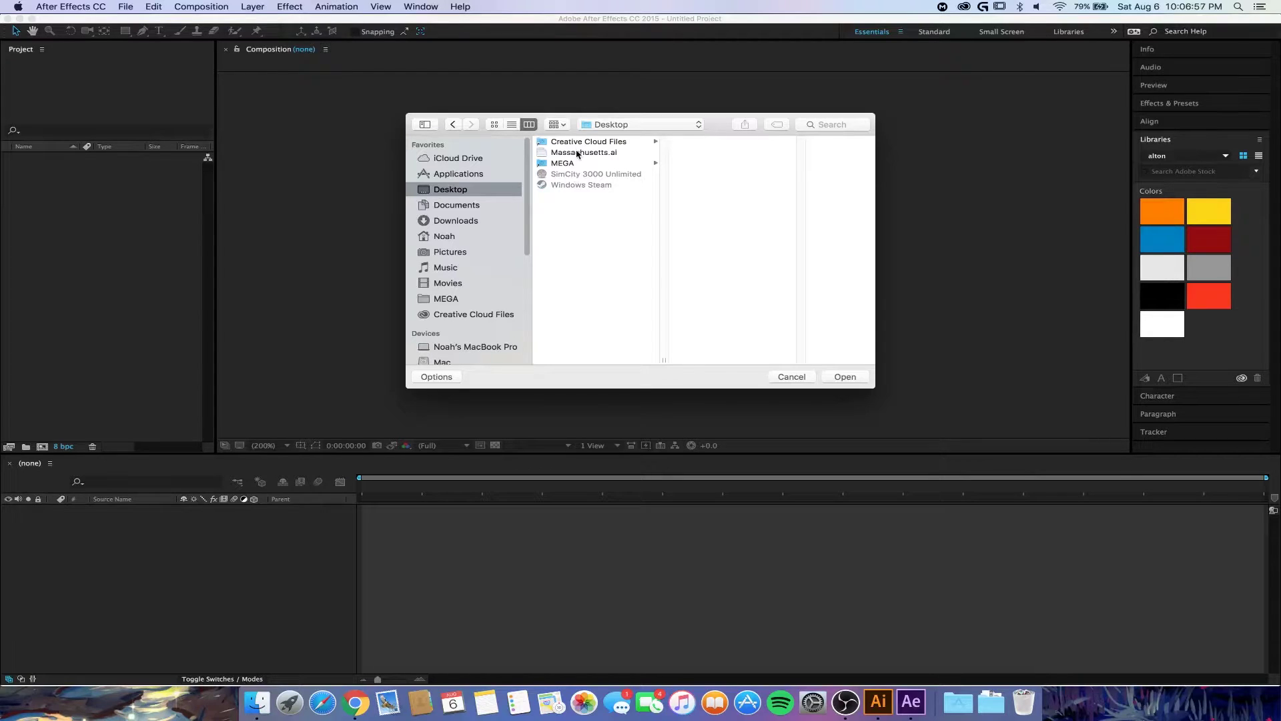
{"action": "left_click", "coordinate": [579, 153]}
{"action": "left_click", "coordinate": [849, 378]}
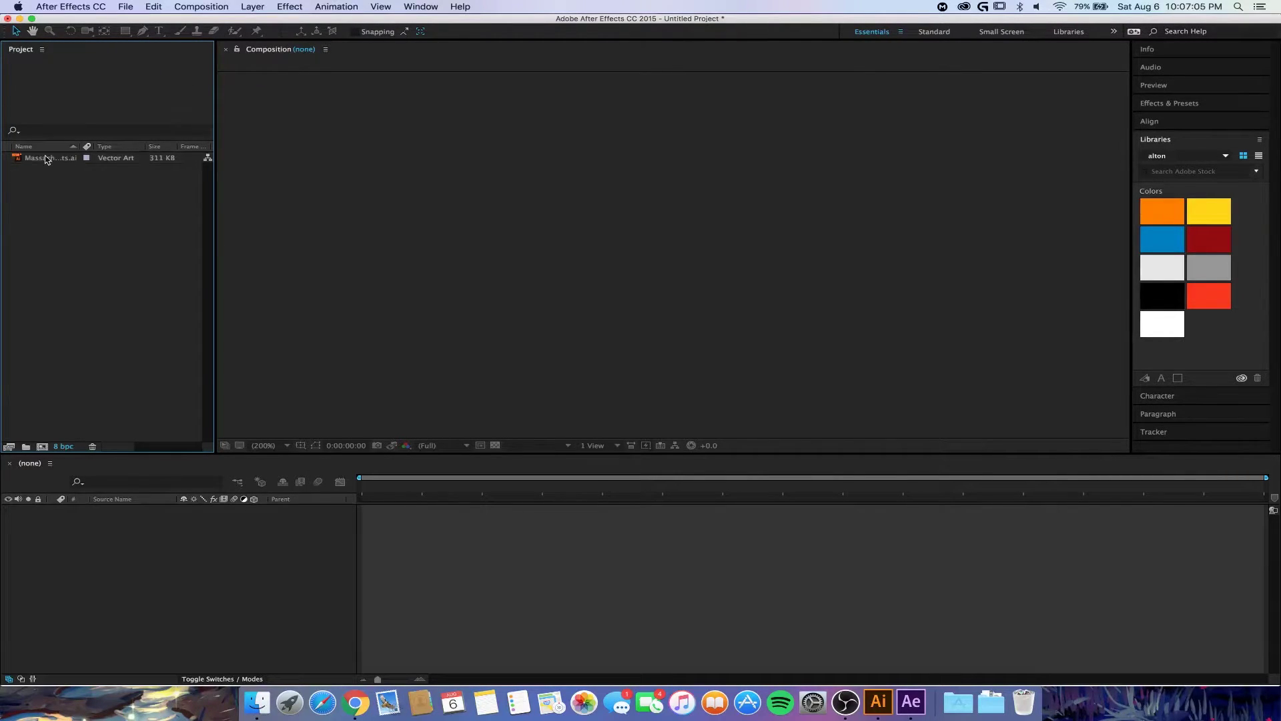
Step: Build a composition from Massachusetts.ai and create shapes from its vector layer
{"action": "left_click_drag", "start_coordinate": [45, 158], "coordinate": [135, 567]}
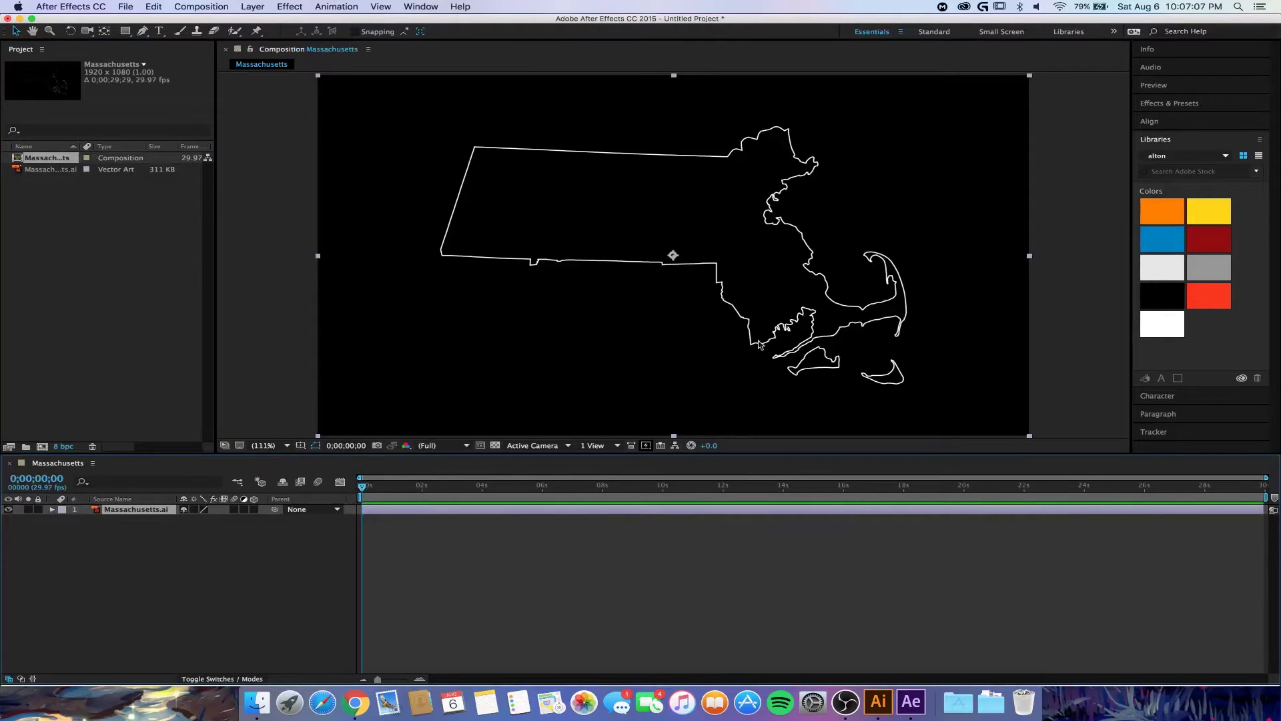
{"action": "left_click", "coordinate": [246, 178]}
{"action": "left_click", "coordinate": [144, 510]}
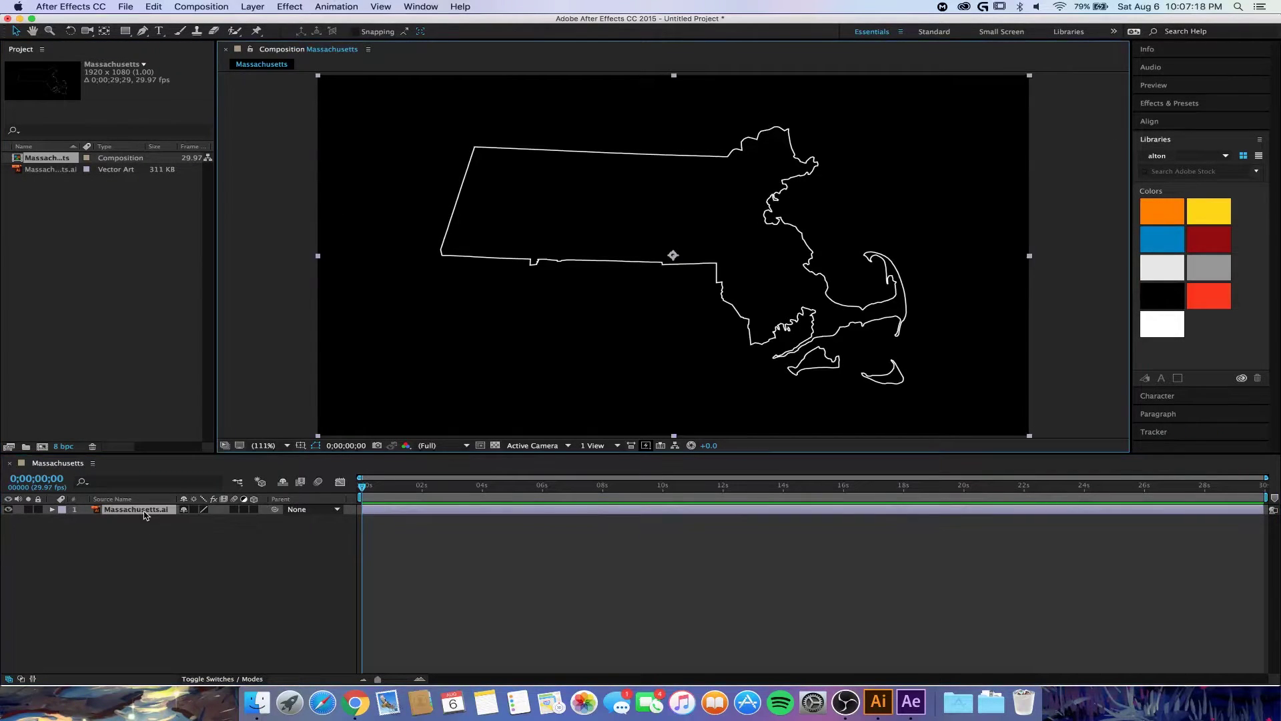
{"action": "right_click", "coordinate": [145, 515]}
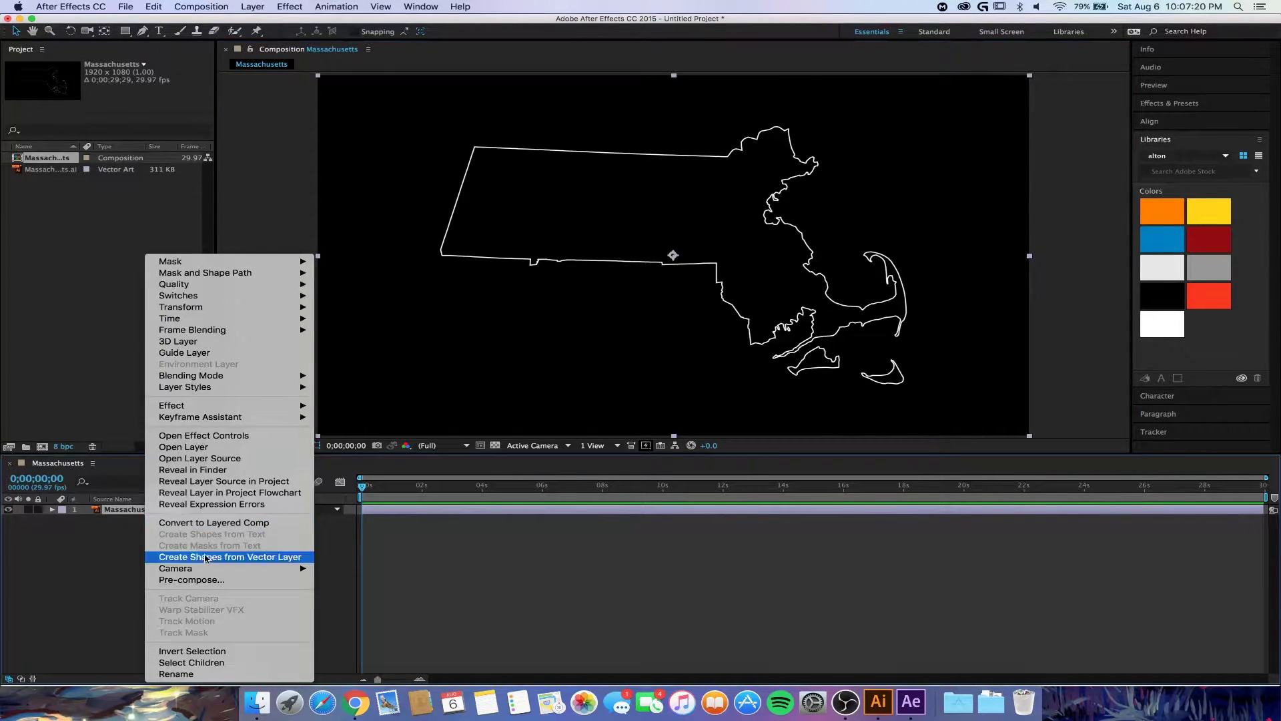
{"action": "left_click", "coordinate": [217, 558]}
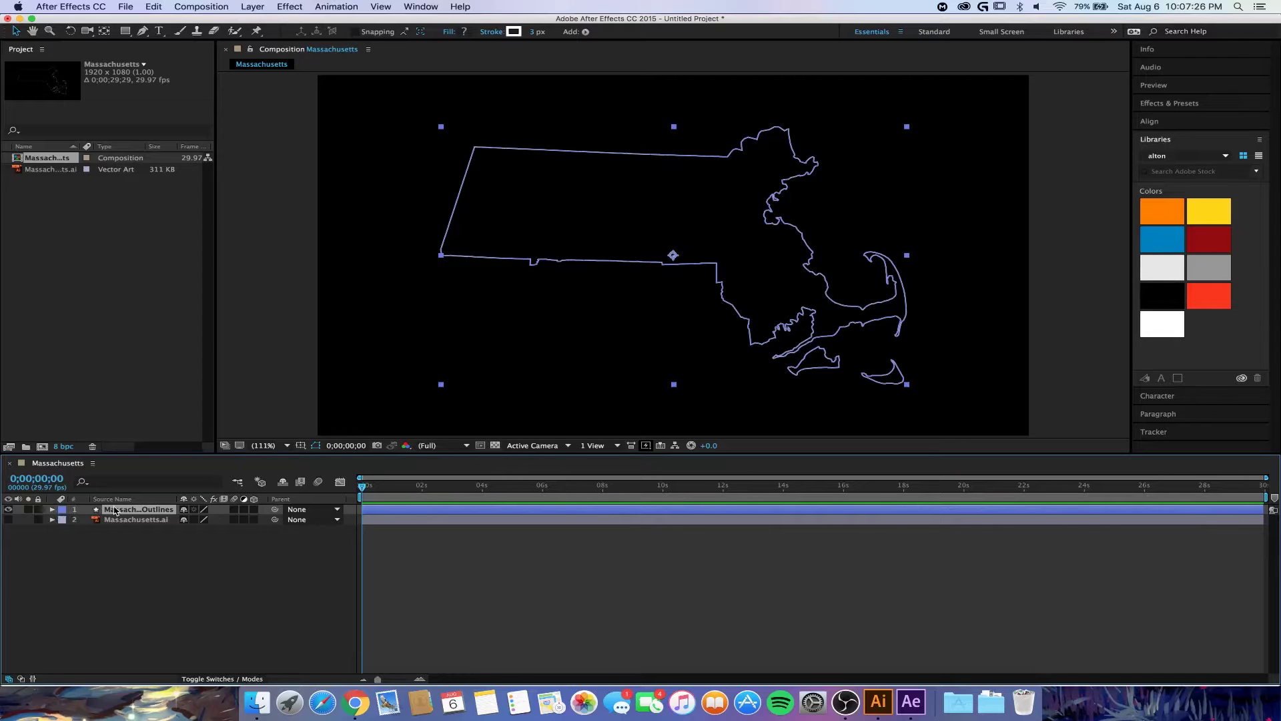
Step: Expand the outlines layer's Contents and Group 1, selecting Stroke 1
{"action": "left_click", "coordinate": [51, 510]}
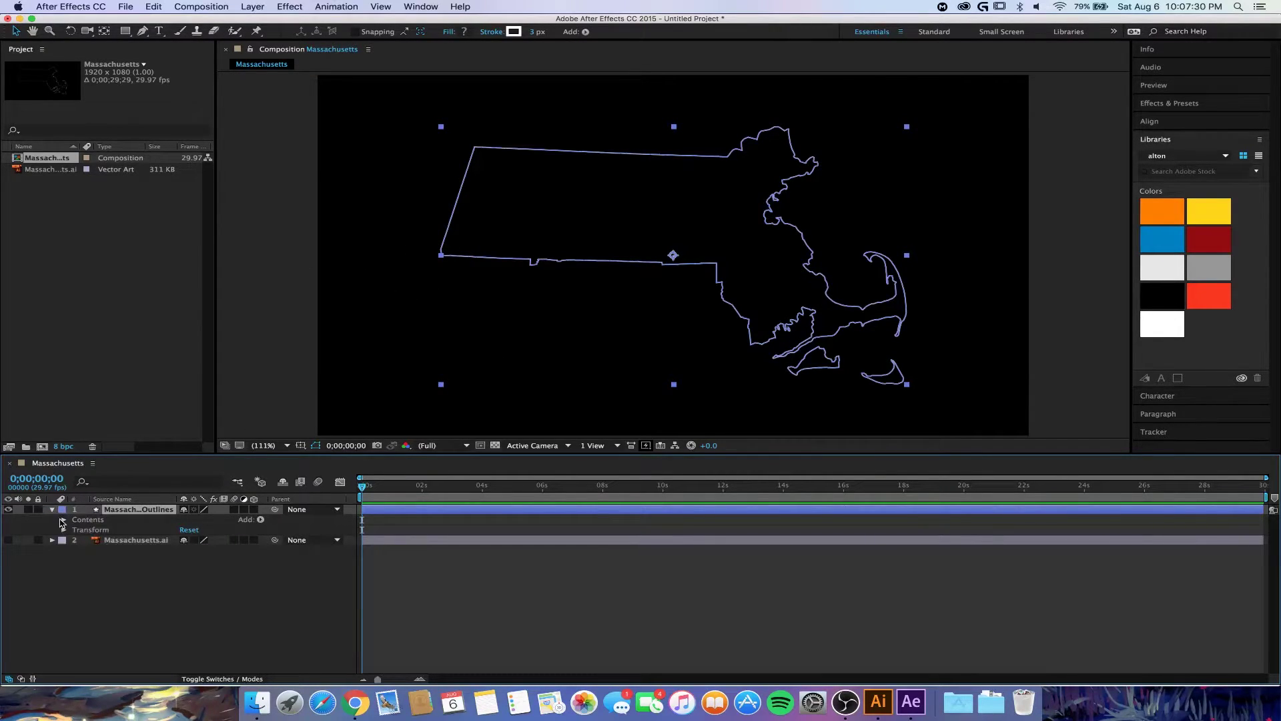
{"action": "left_click", "coordinate": [64, 520]}
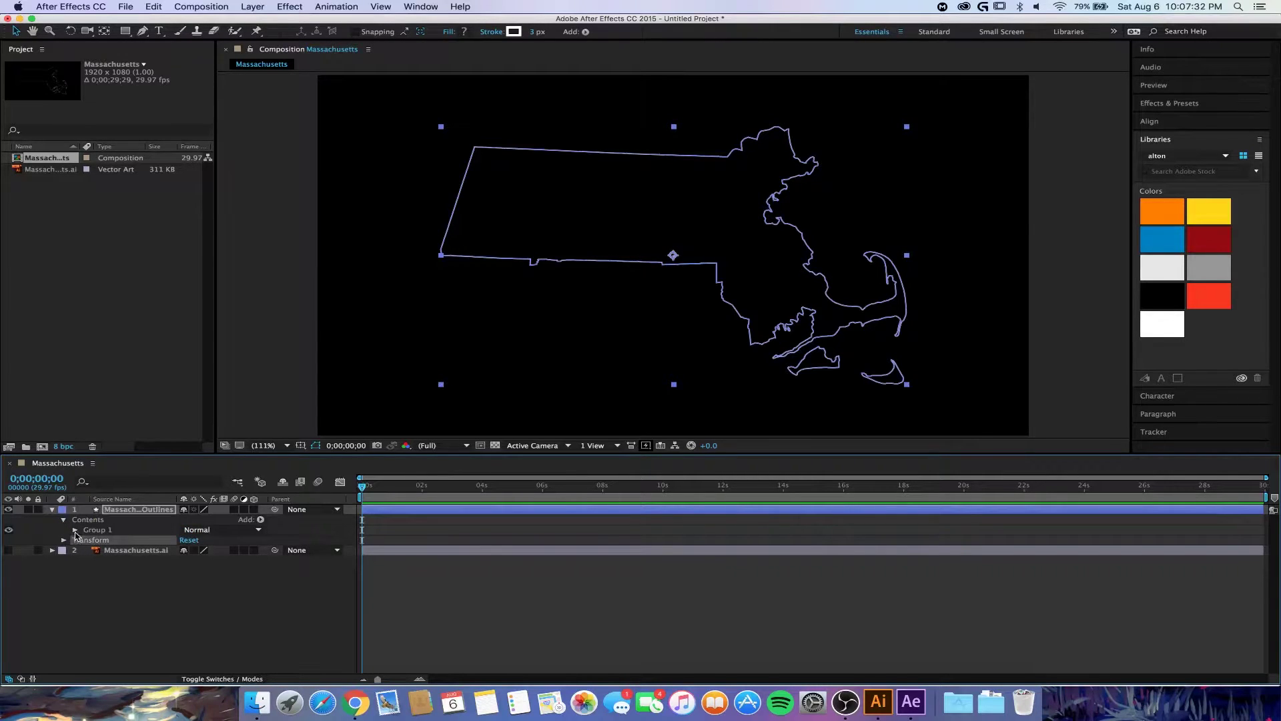
{"action": "left_click", "coordinate": [74, 530]}
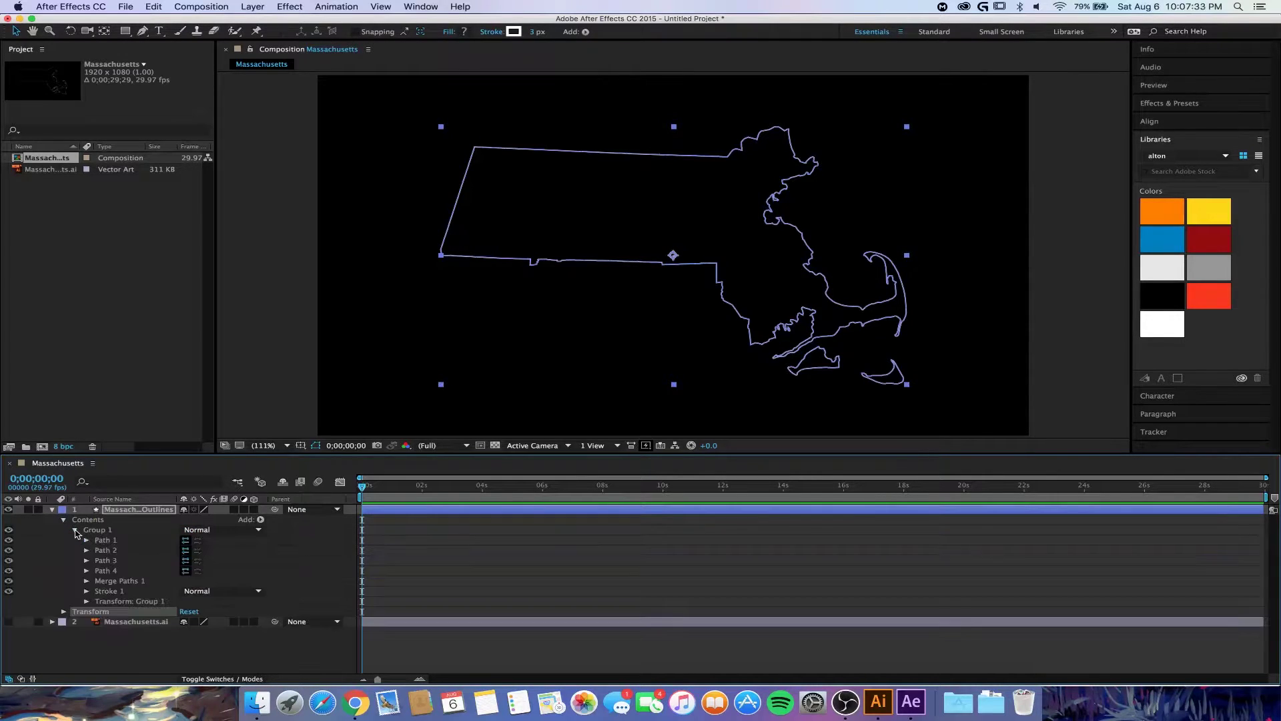
{"action": "left_click", "coordinate": [151, 590]}
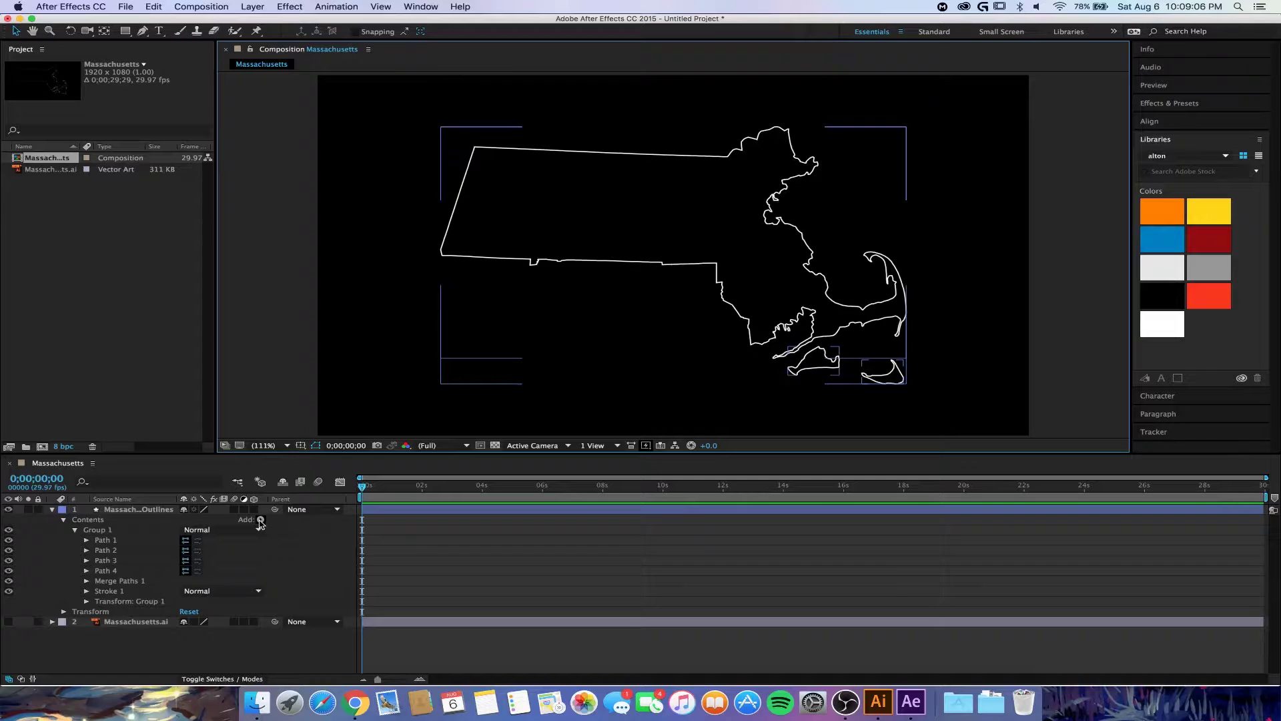
Step: Add Trim Paths, reveal its Start, End and Offset, and move to about 10 seconds
{"action": "left_click", "coordinate": [260, 520]}
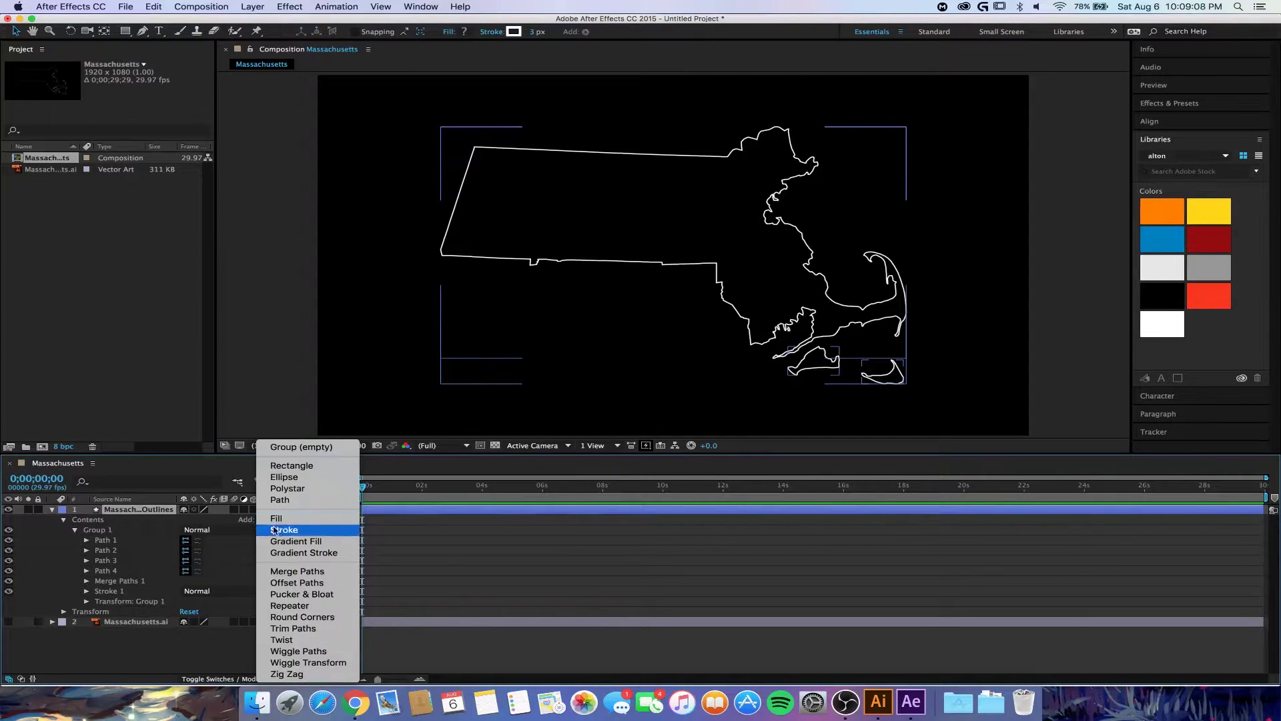
{"action": "left_click", "coordinate": [294, 629]}
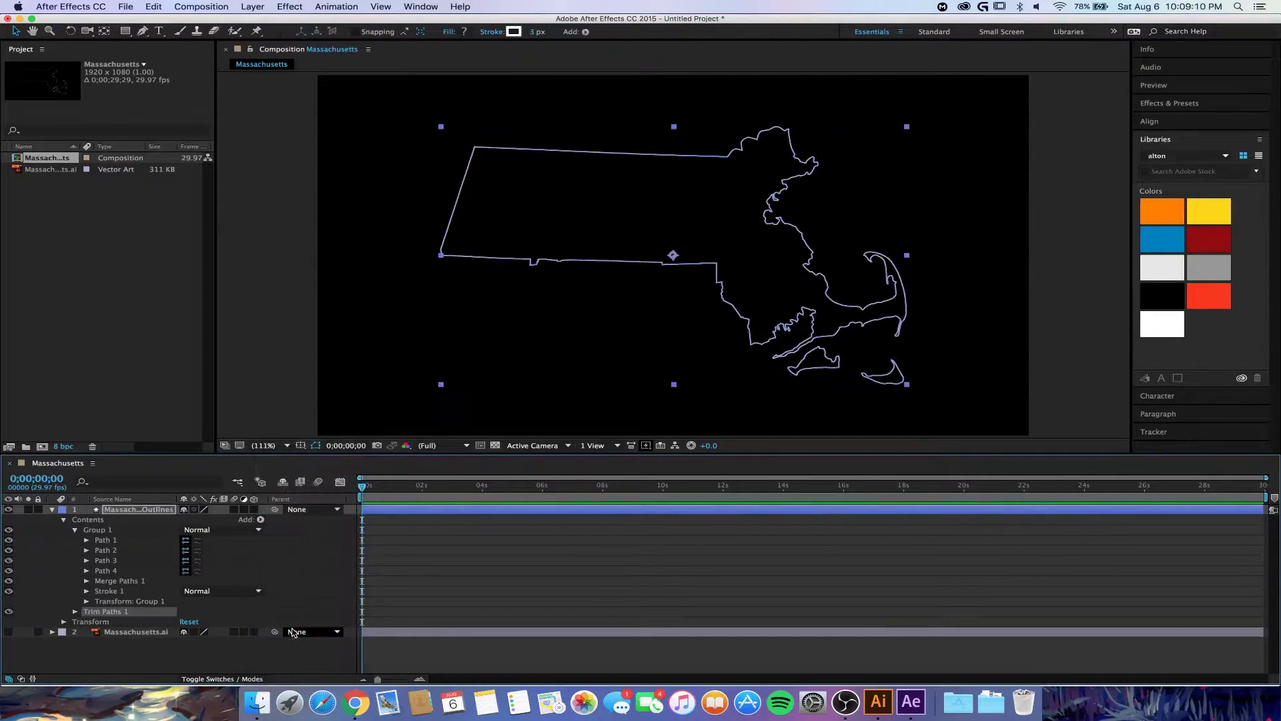
{"action": "left_click", "coordinate": [75, 612]}
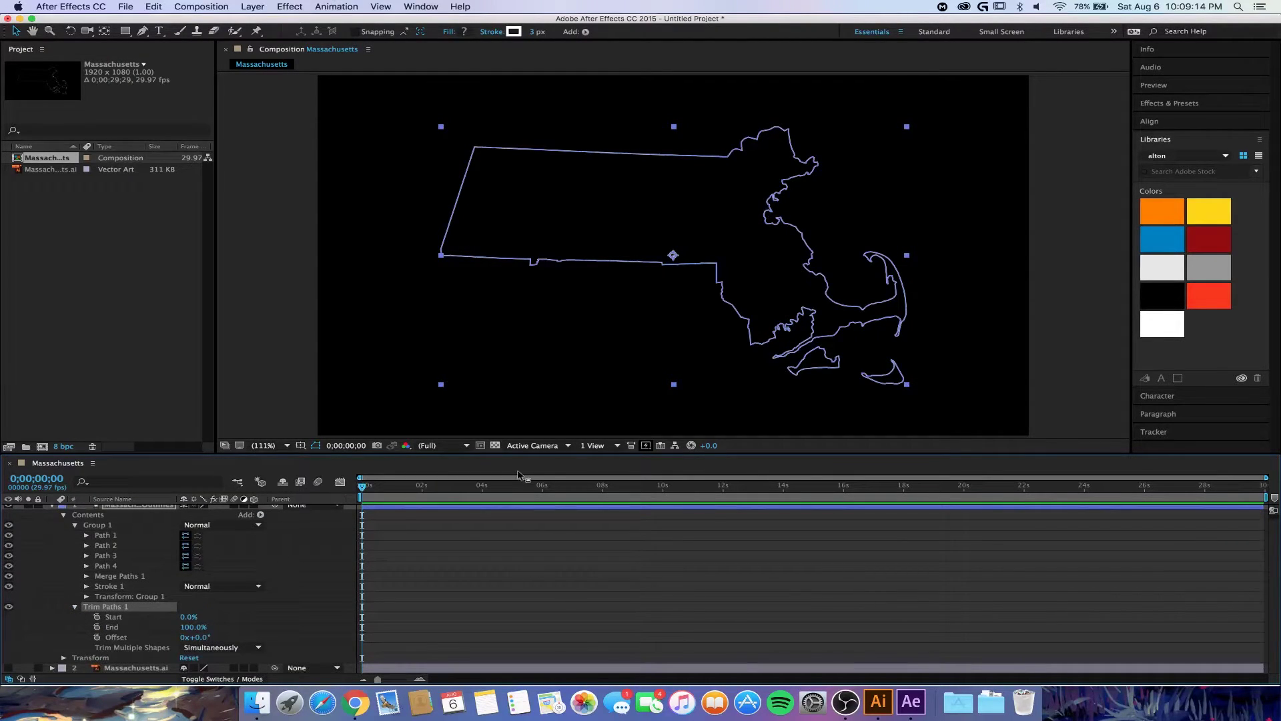
{"action": "left_click_drag", "start_coordinate": [651, 485], "coordinate": [663, 499]}
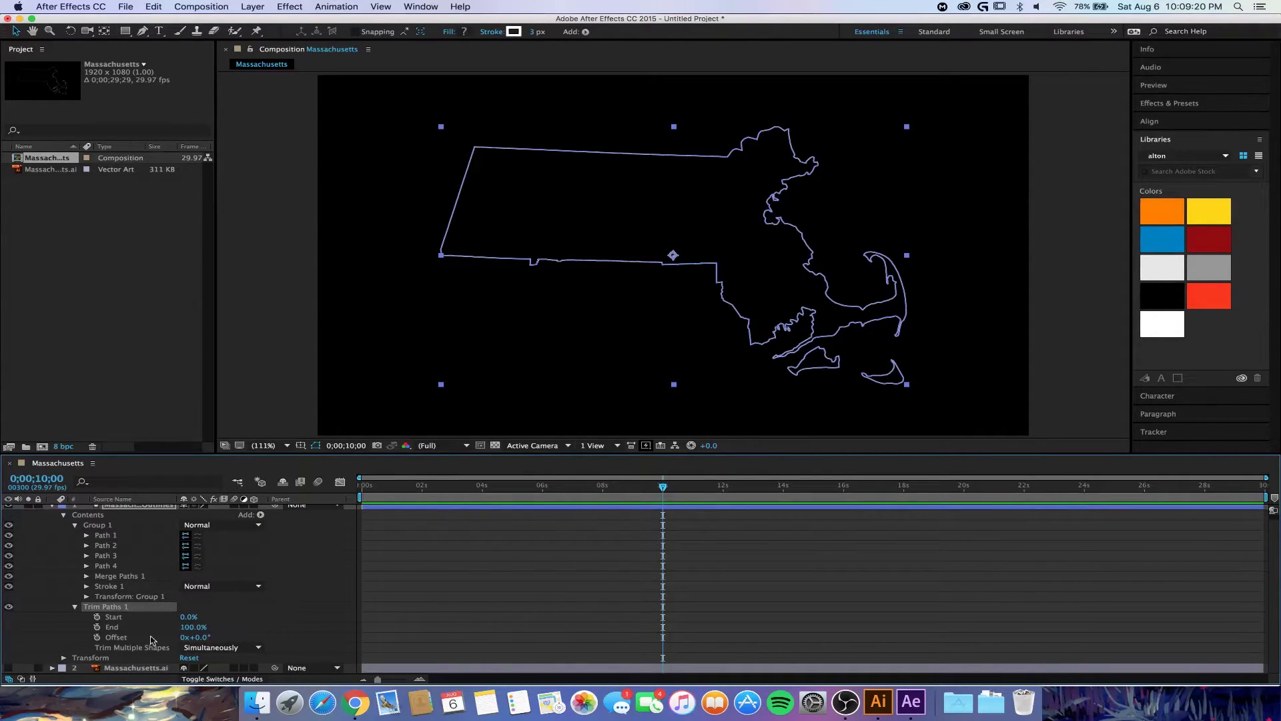
Step: Keyframe Trim Paths End at 100% at 10 seconds and 0% at 0 seconds
{"action": "left_click", "coordinate": [97, 626]}
{"action": "left_click_drag", "start_coordinate": [417, 490], "coordinate": [333, 494]}
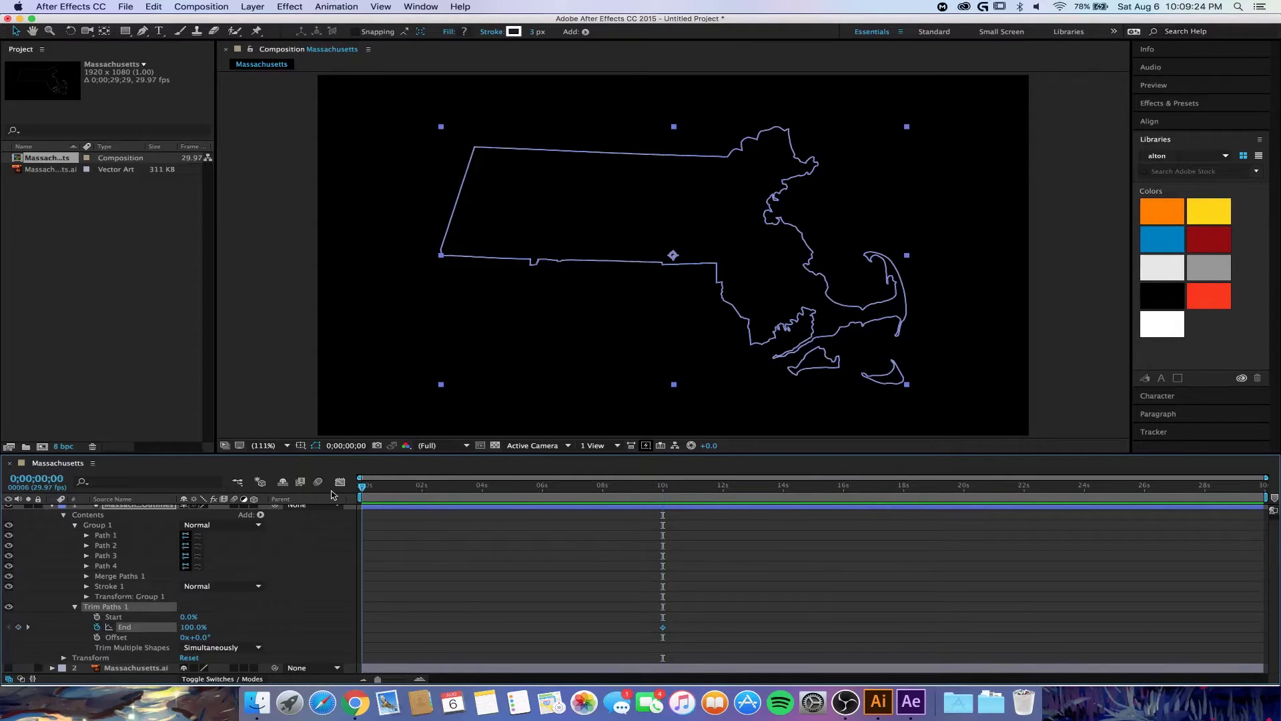
{"action": "left_click", "coordinate": [184, 627]}
{"action": "left_click", "coordinate": [18, 627]}
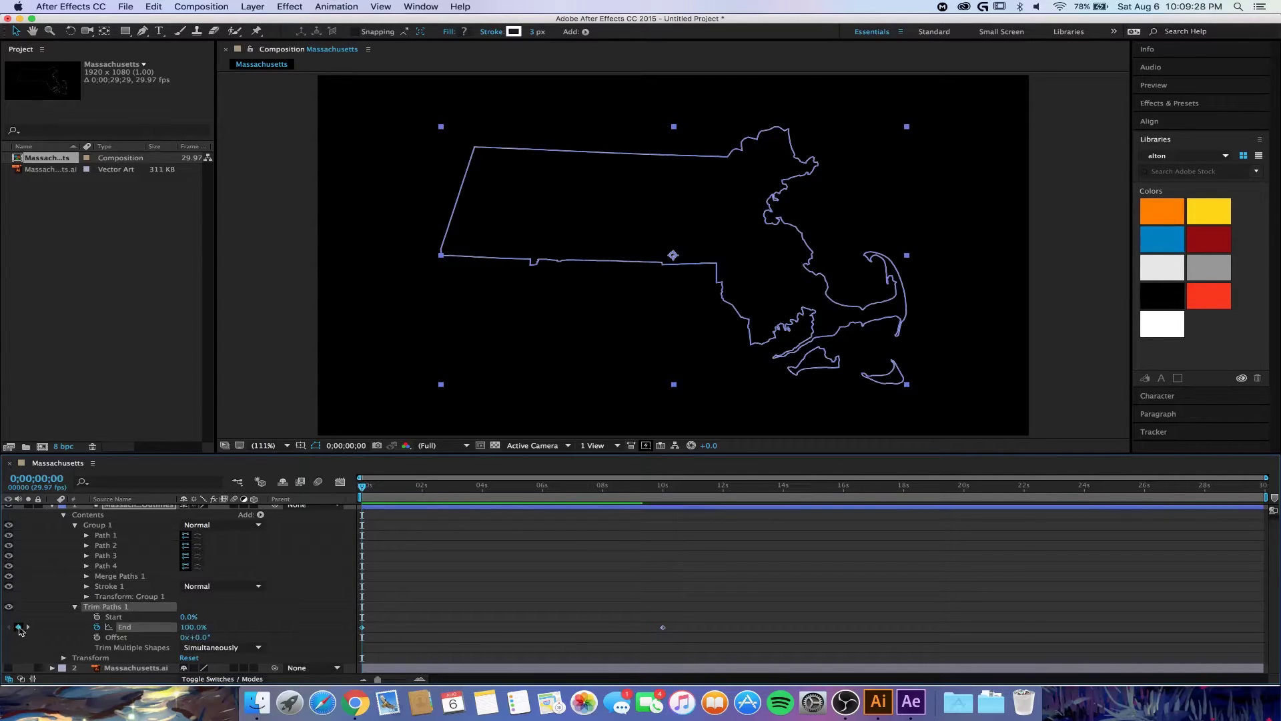
{"action": "left_click", "coordinate": [193, 627]}
{"action": "type", "text": "0"}
{"action": "key", "text": "Return"}
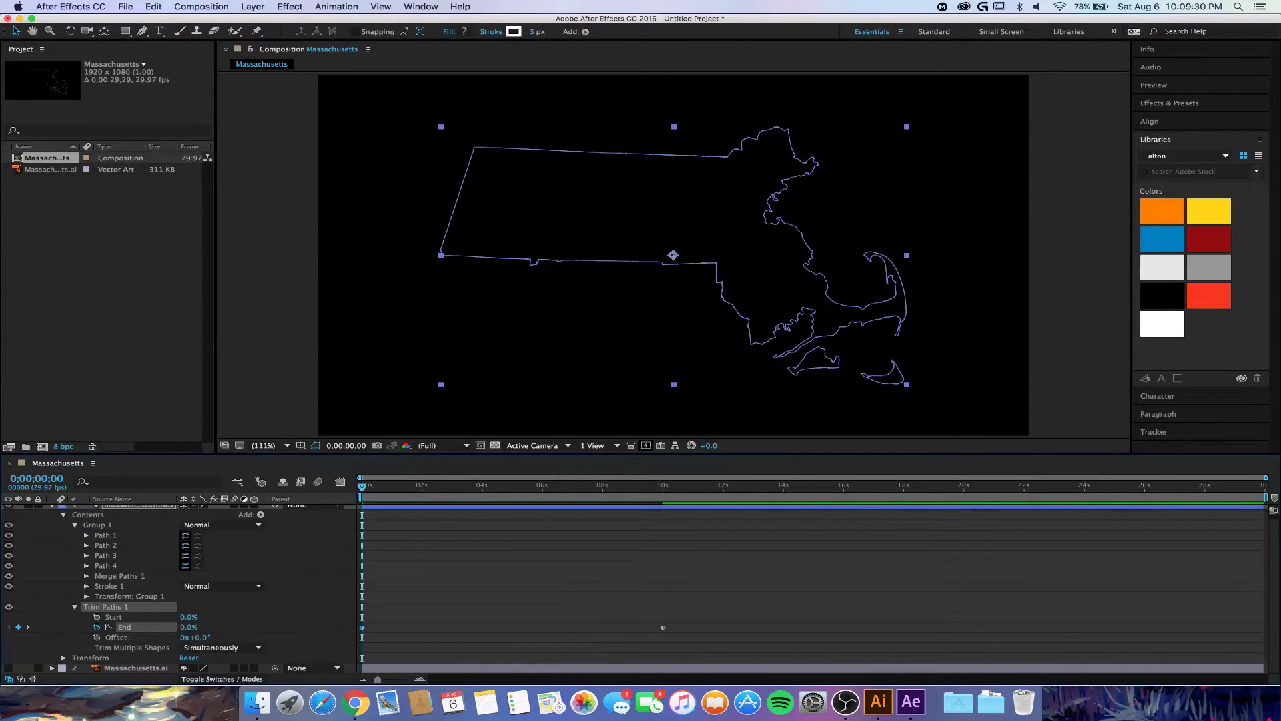
{"action": "left_click", "coordinate": [246, 309]}
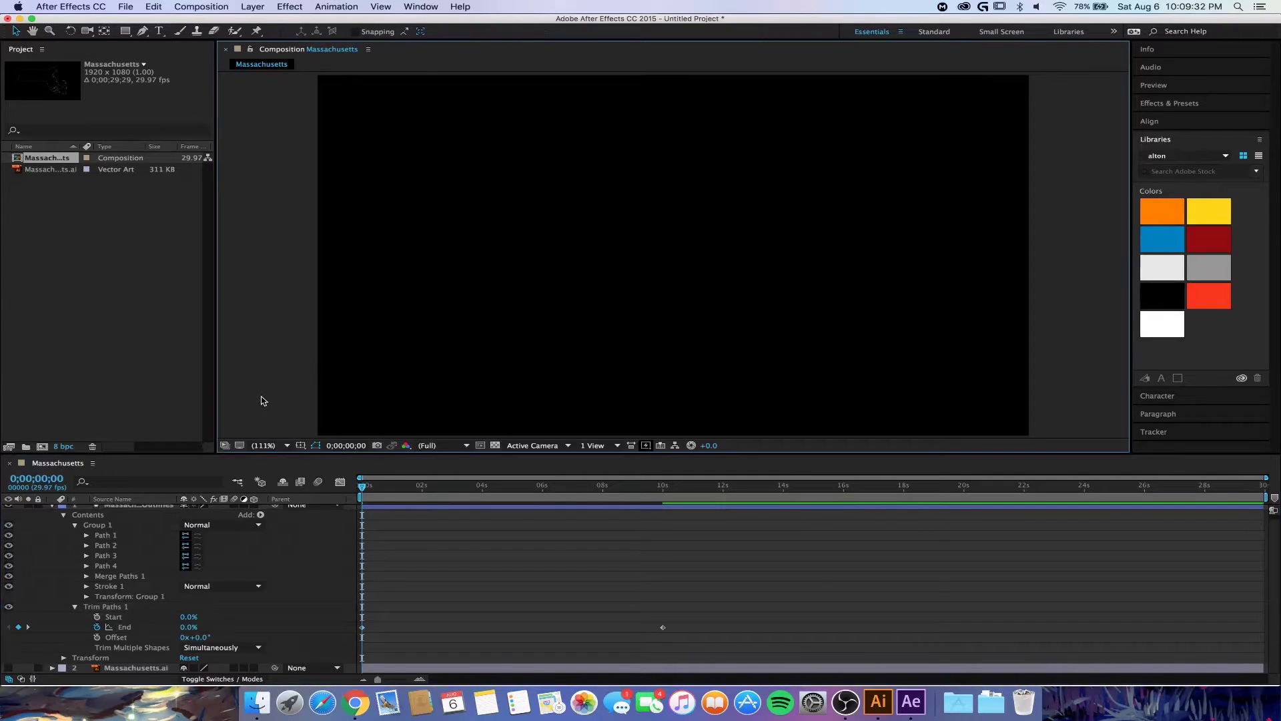
{"action": "key", "text": "space"}
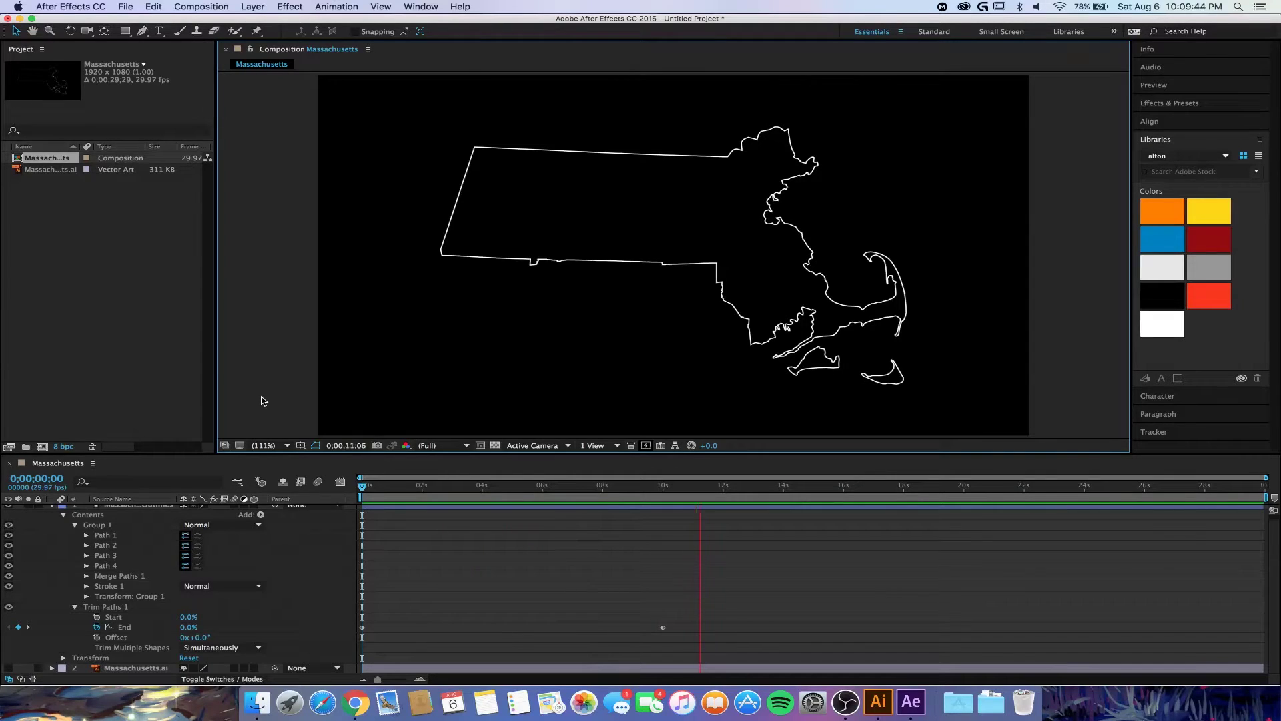
{"action": "key", "text": "space"}
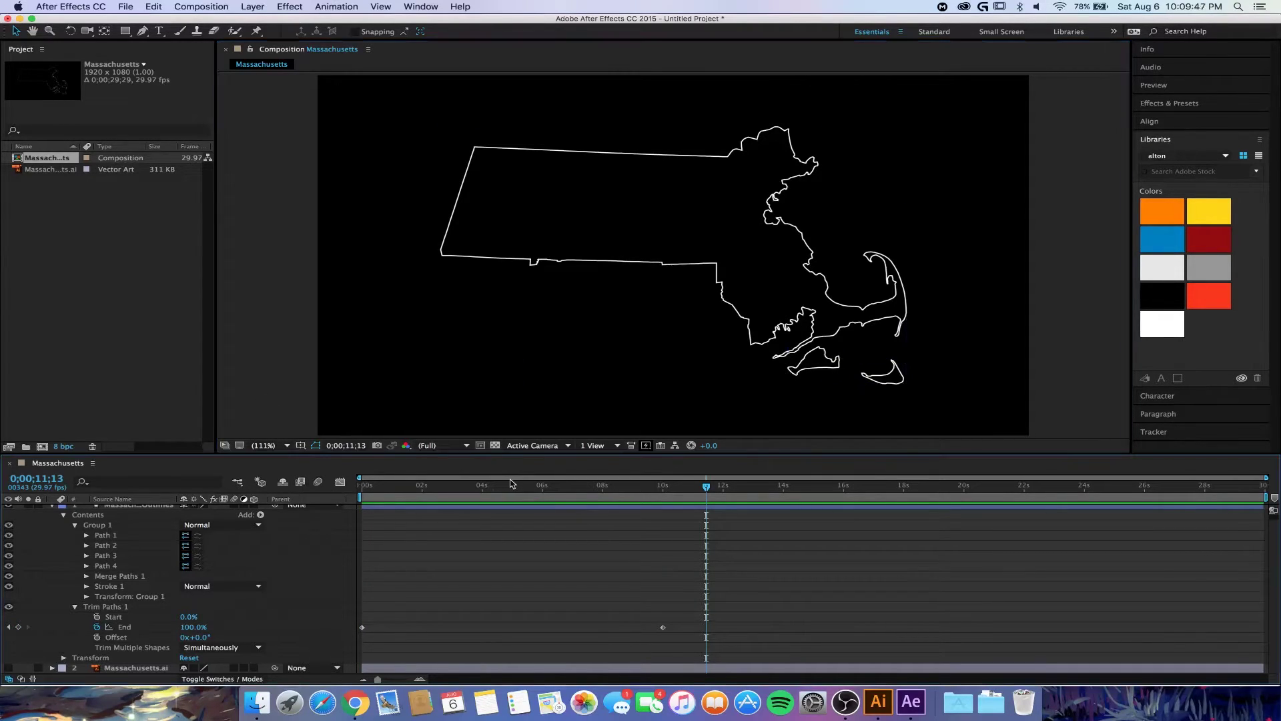
{"action": "mouse_move", "coordinate": [511, 489]}
{"action": "left_mouse_down"}
{"action": "mouse_move", "coordinate": [597, 488]}
{"action": "mouse_move", "coordinate": [531, 488]}
{"action": "left_mouse_up"}
{"action": "left_click", "coordinate": [738, 343]}
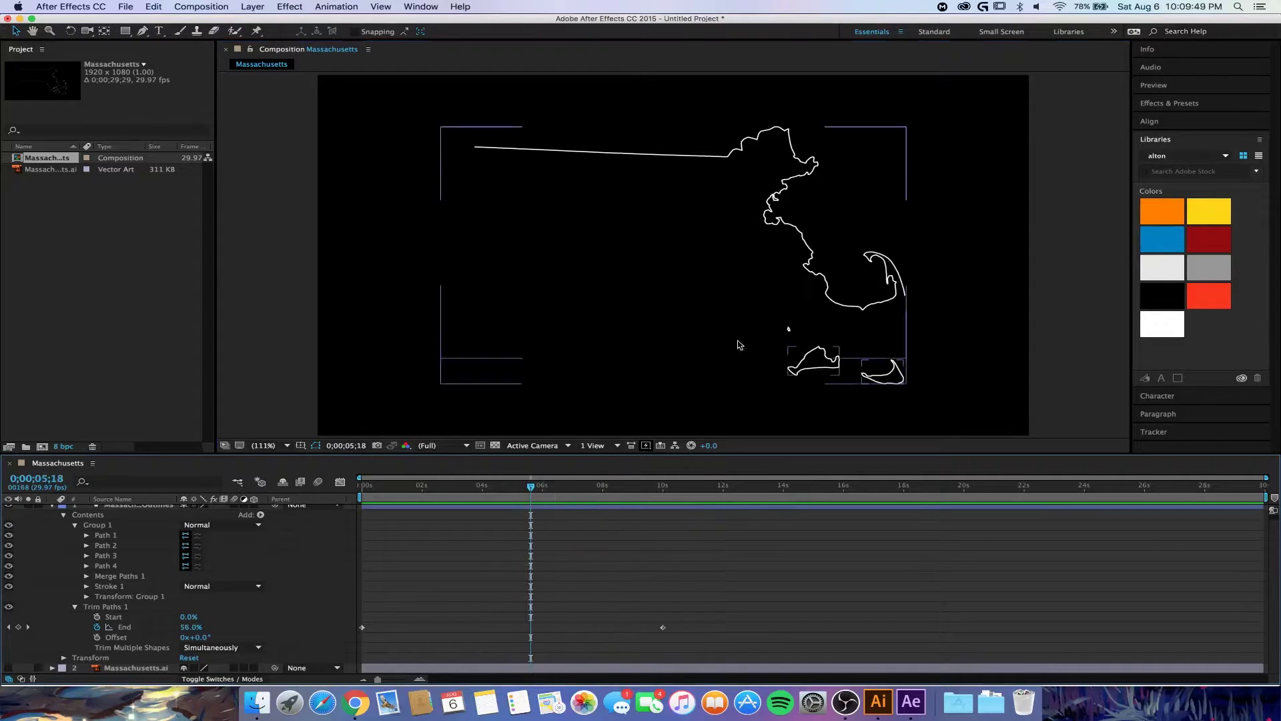
{"action": "left_click", "coordinate": [786, 332]}
{"action": "scroll", "coordinate": [795, 337], "scroll_direction": "up", "scroll_amount": 4}
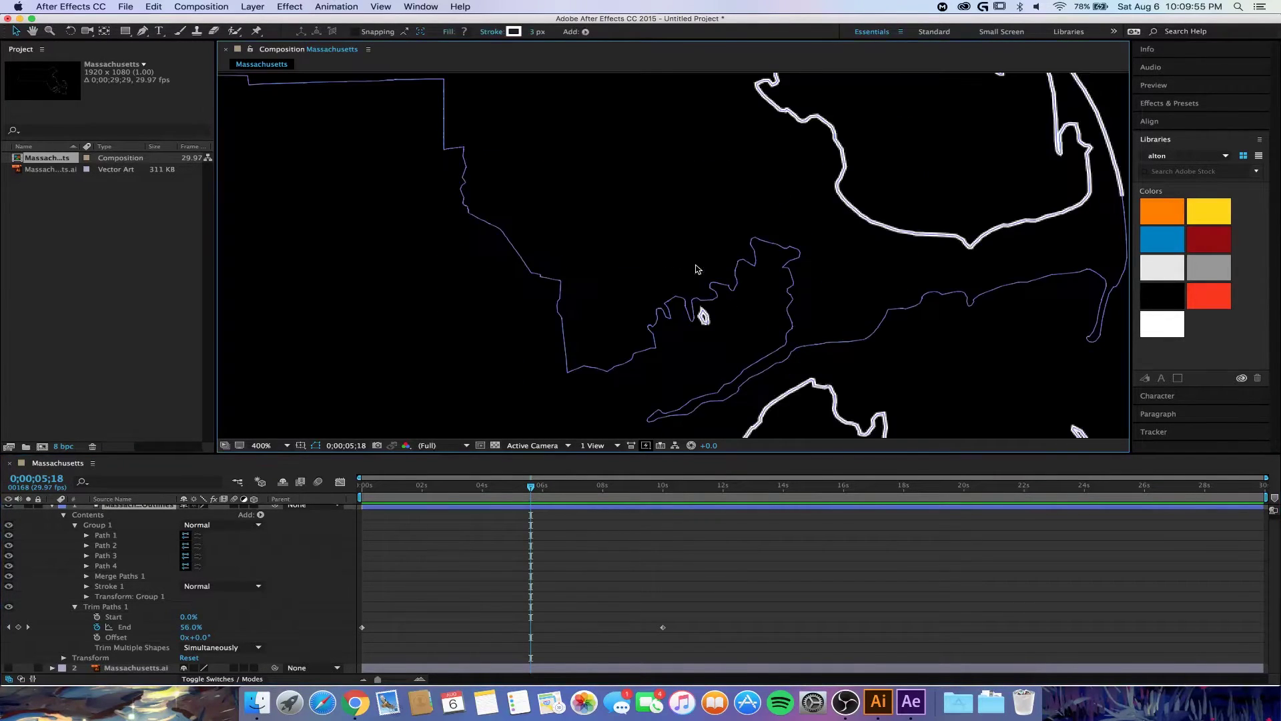
{"action": "double_click", "coordinate": [704, 318]}
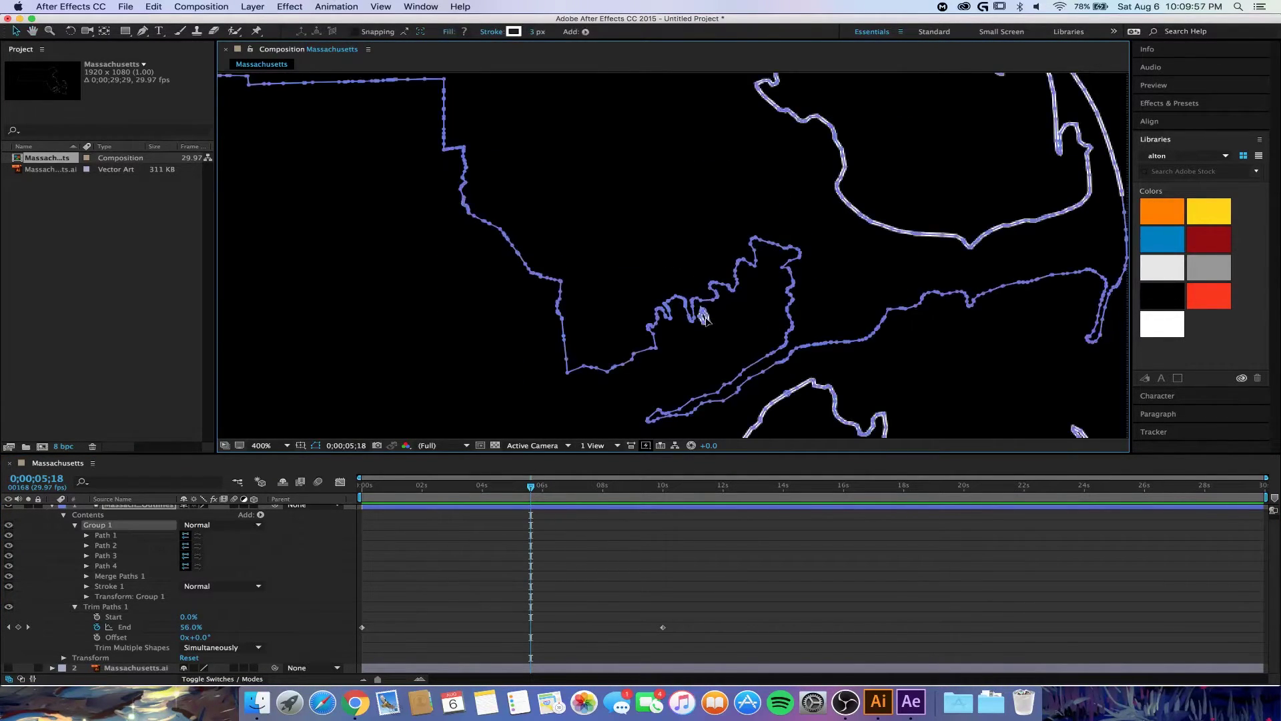
{"action": "double_click", "coordinate": [705, 321]}
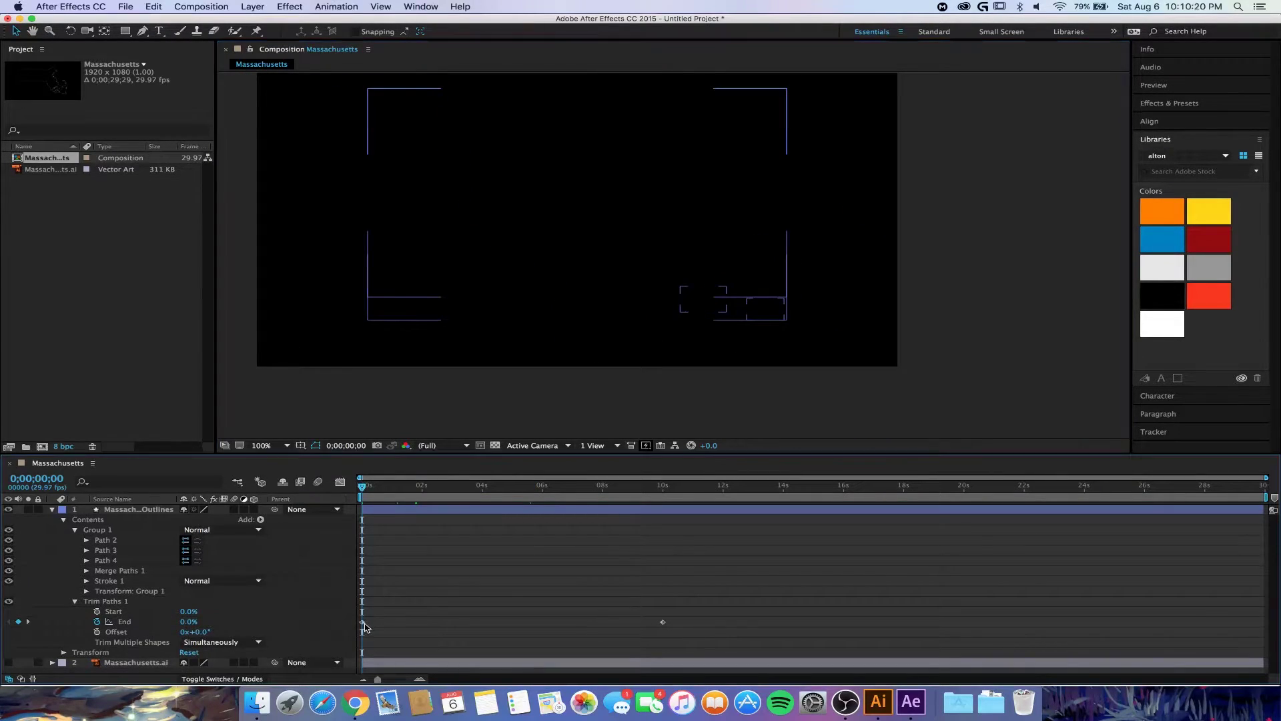
Step: Move the first End keyframe to about 4 seconds and preview the delayed draw-on
{"action": "left_click_drag", "start_coordinate": [366, 625], "coordinate": [489, 621]}
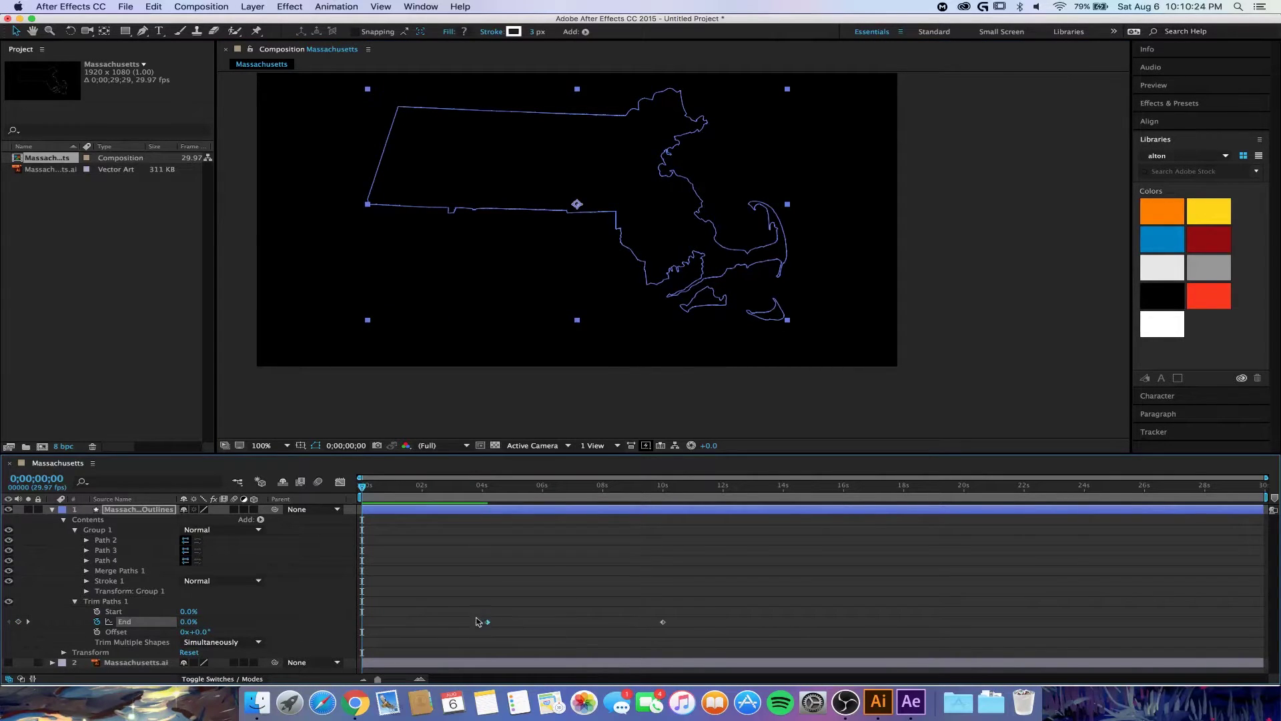
{"action": "key", "text": "space"}
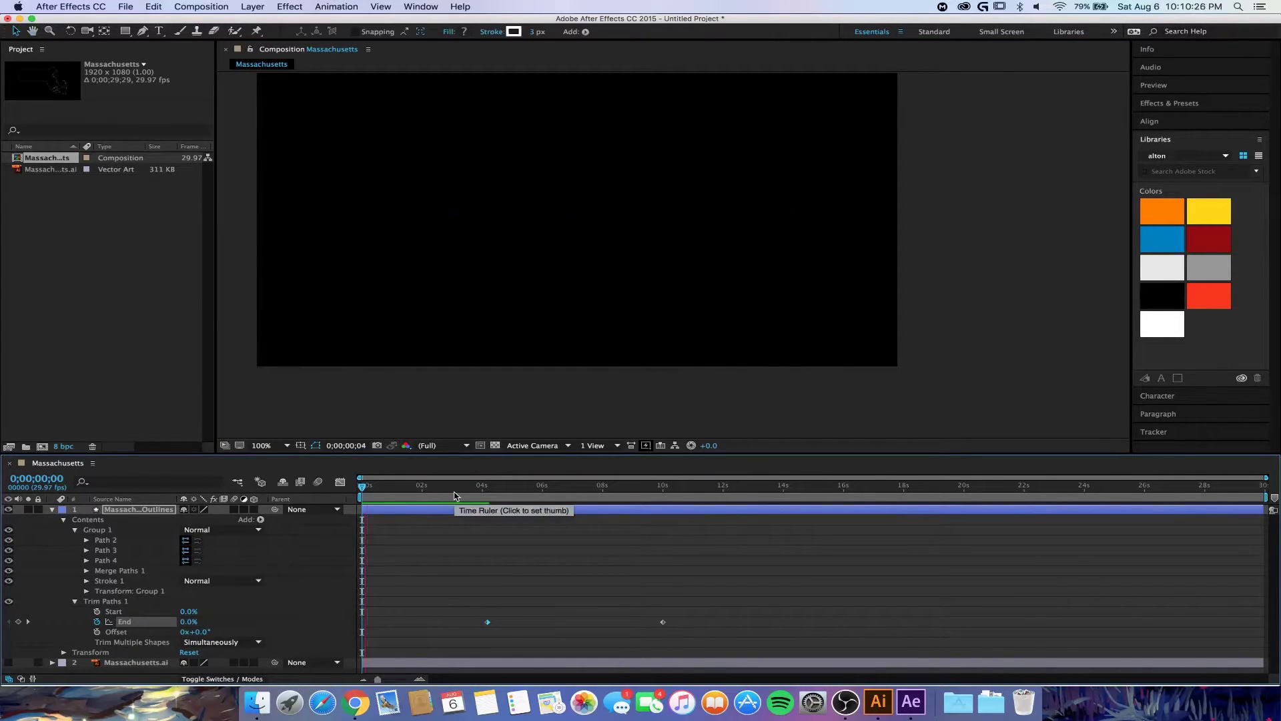
{"action": "key", "text": "space"}
{"action": "left_click", "coordinate": [466, 486]}
{"action": "key", "text": "space"}
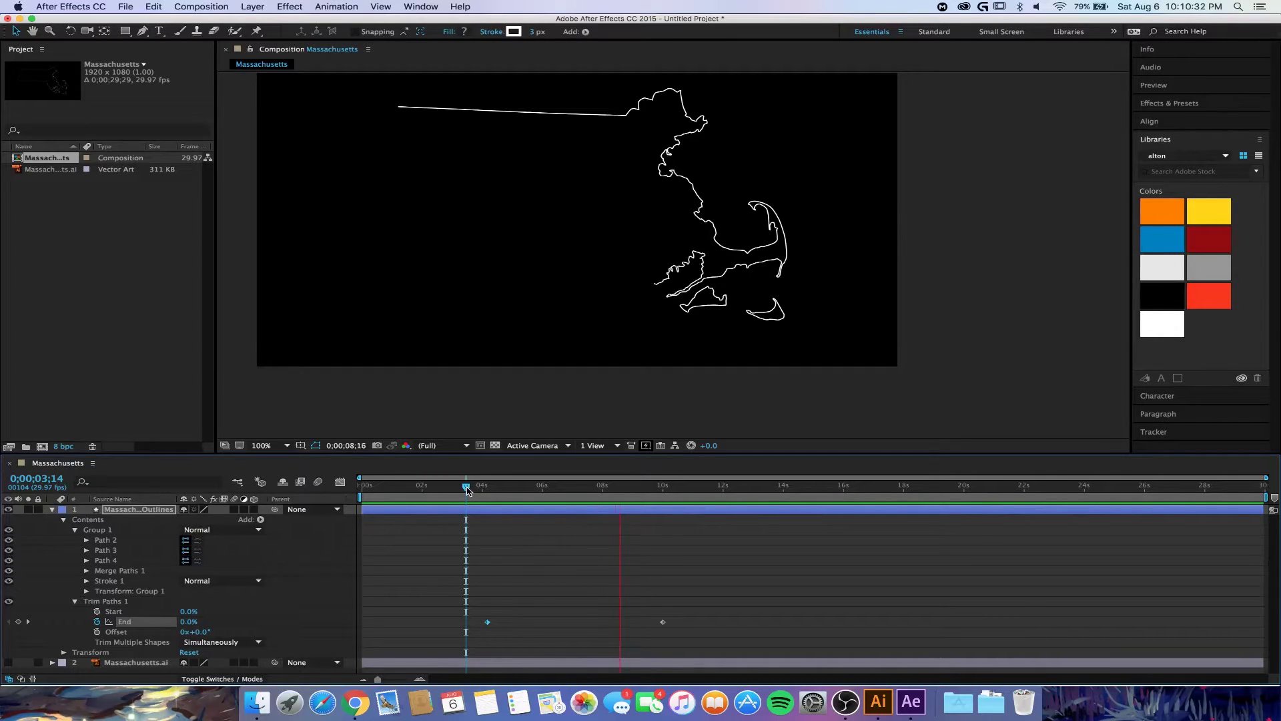
{"action": "key", "text": "space"}
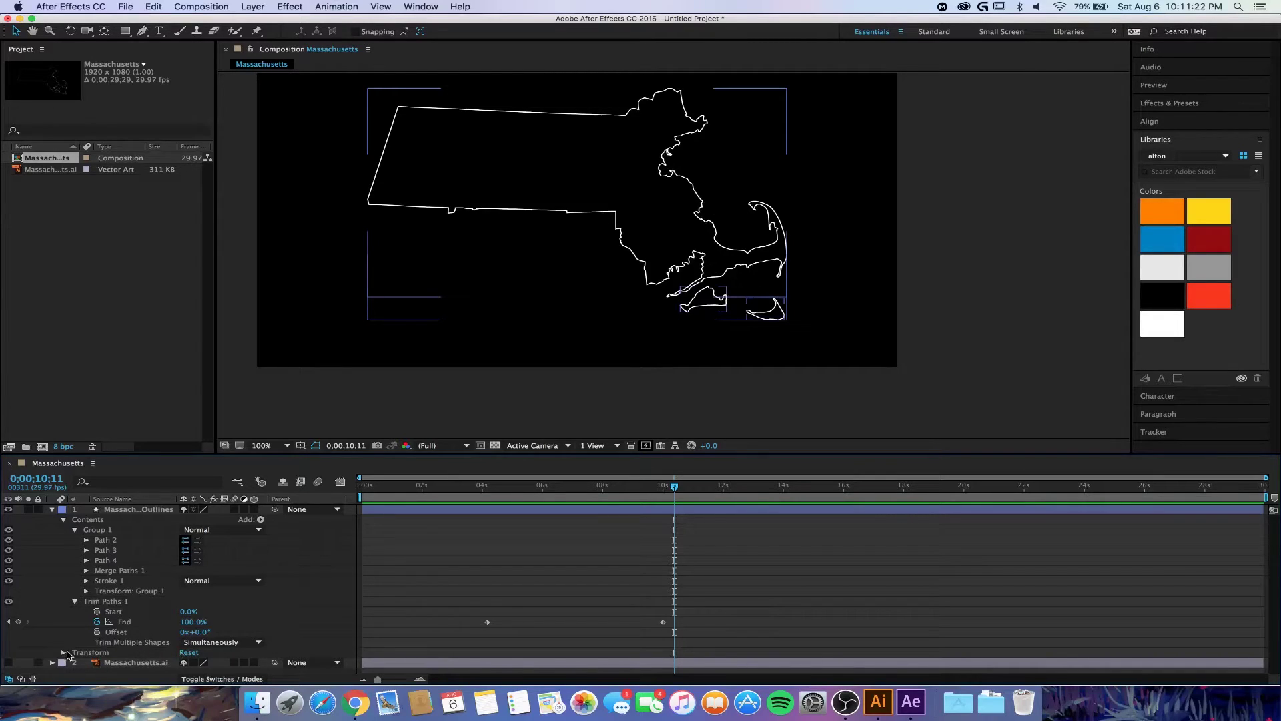
Step: Set Stroke 1's Line Join to Round Join while keeping Butt Cap
{"action": "left_click", "coordinate": [88, 581]}
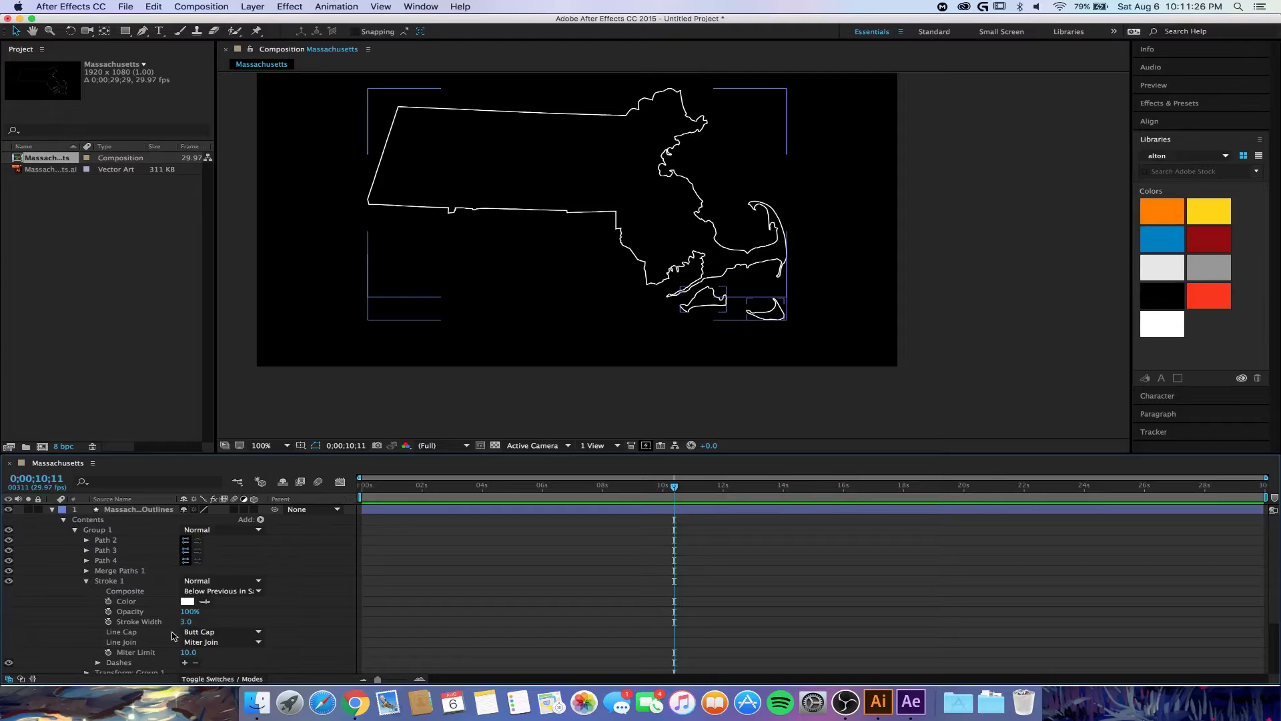
{"action": "left_click", "coordinate": [206, 633]}
{"action": "left_click", "coordinate": [211, 644]}
{"action": "left_click", "coordinate": [209, 642]}
{"action": "left_click", "coordinate": [209, 642]}
{"action": "left_click", "coordinate": [205, 632]}
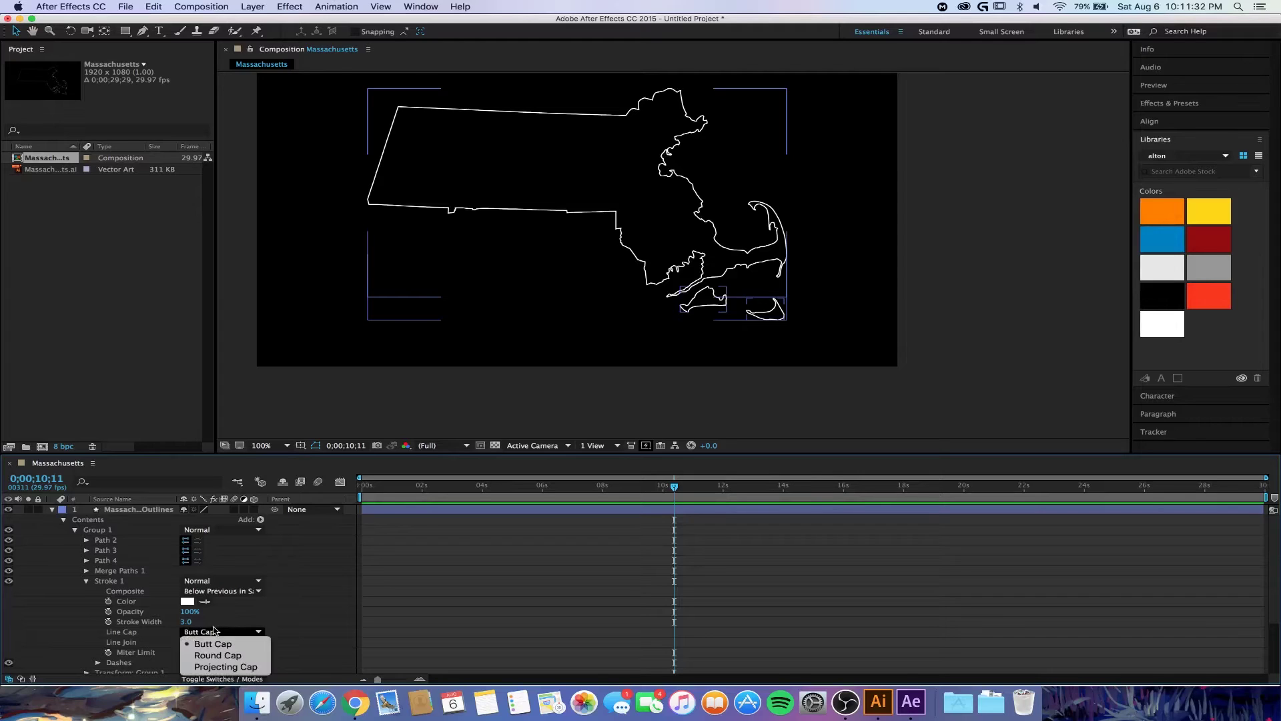
{"action": "left_click", "coordinate": [214, 642]}
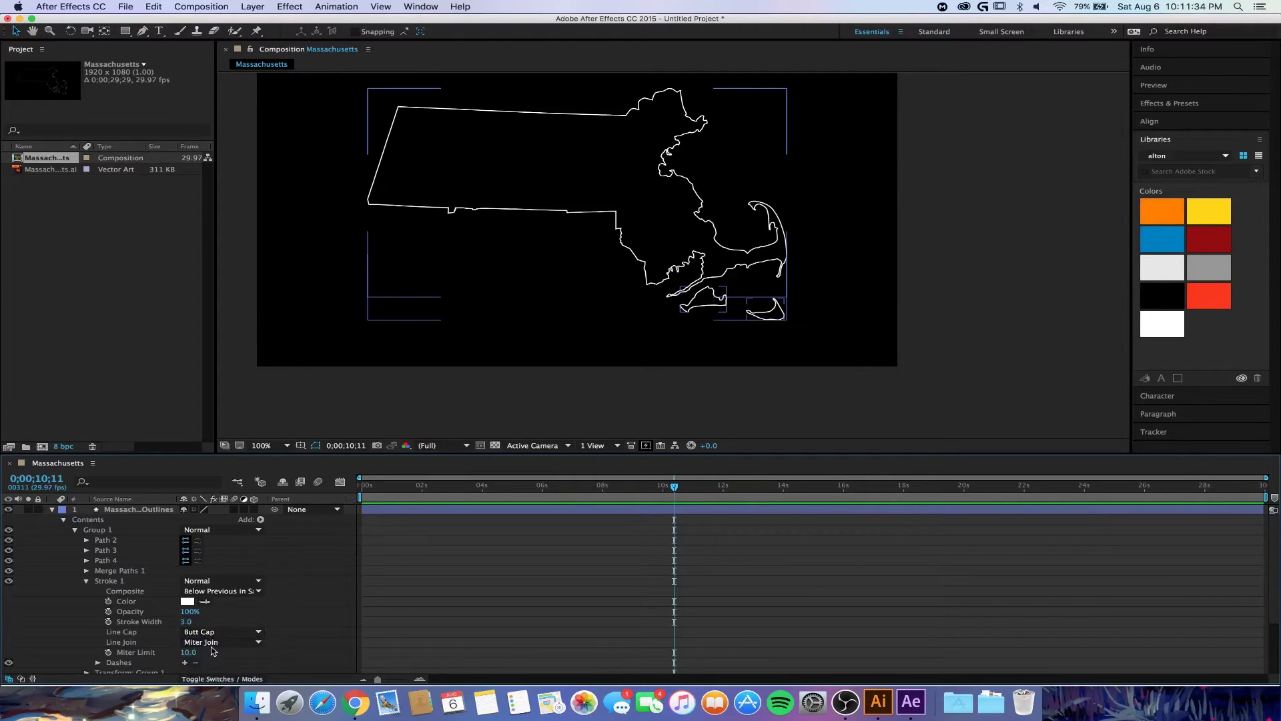
{"action": "left_click", "coordinate": [215, 643]}
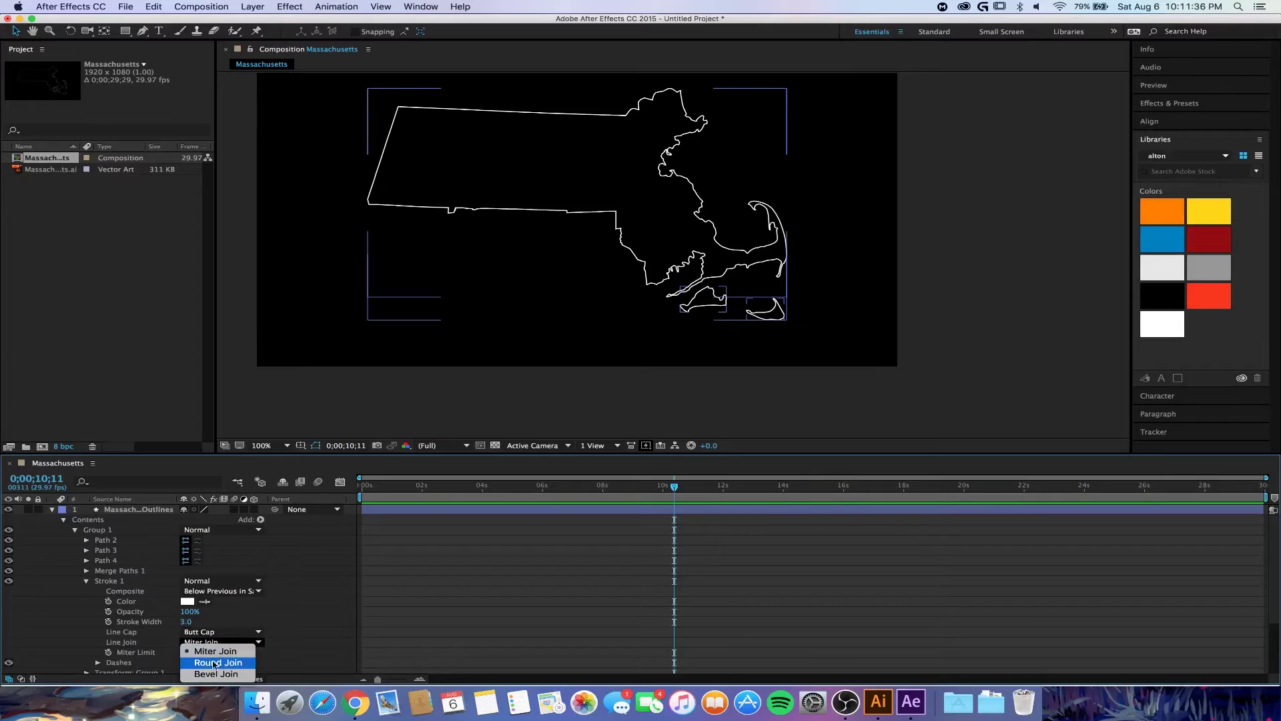
{"action": "left_click", "coordinate": [221, 664]}
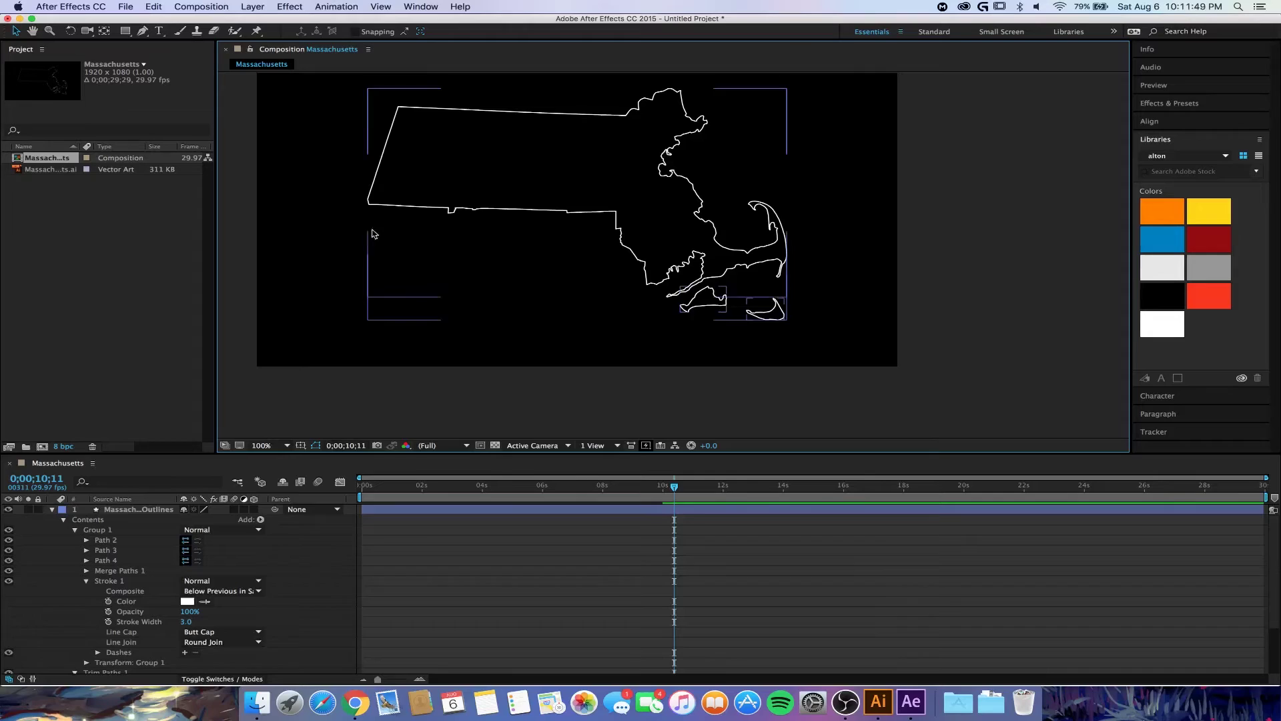
Step: Add Dashes (Dash 10) to Stroke 1 and preview the dashed draw-on from about 3.5 seconds
{"action": "left_click", "coordinate": [186, 652]}
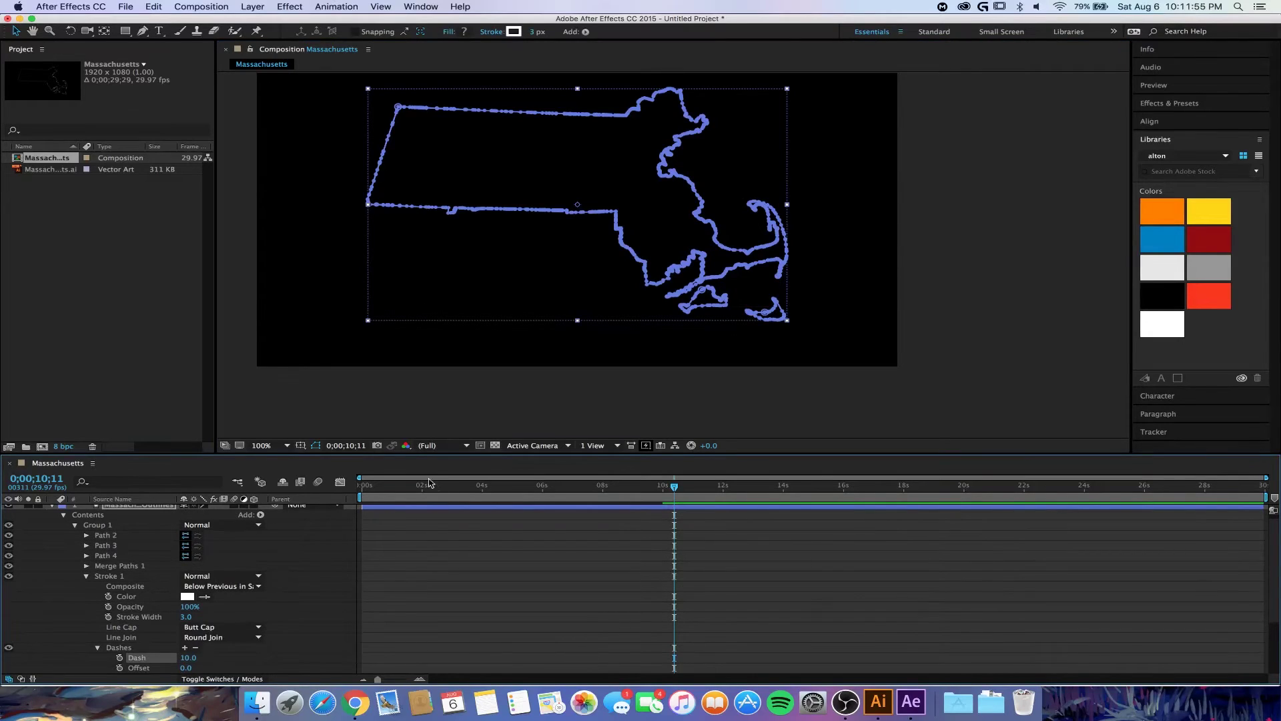
{"action": "scroll", "coordinate": [147, 653], "scroll_direction": "down", "scroll_amount": 2}
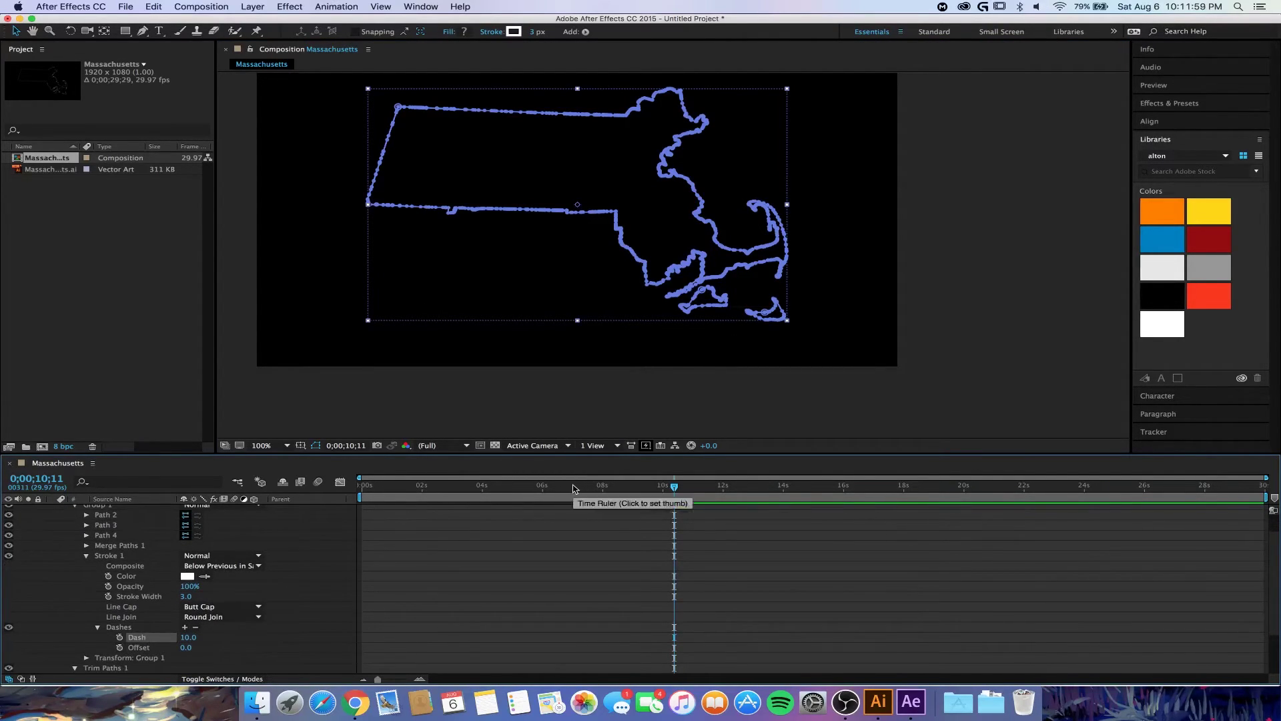
{"action": "left_click_drag", "start_coordinate": [574, 485], "coordinate": [470, 485]}
{"action": "key", "text": "space"}
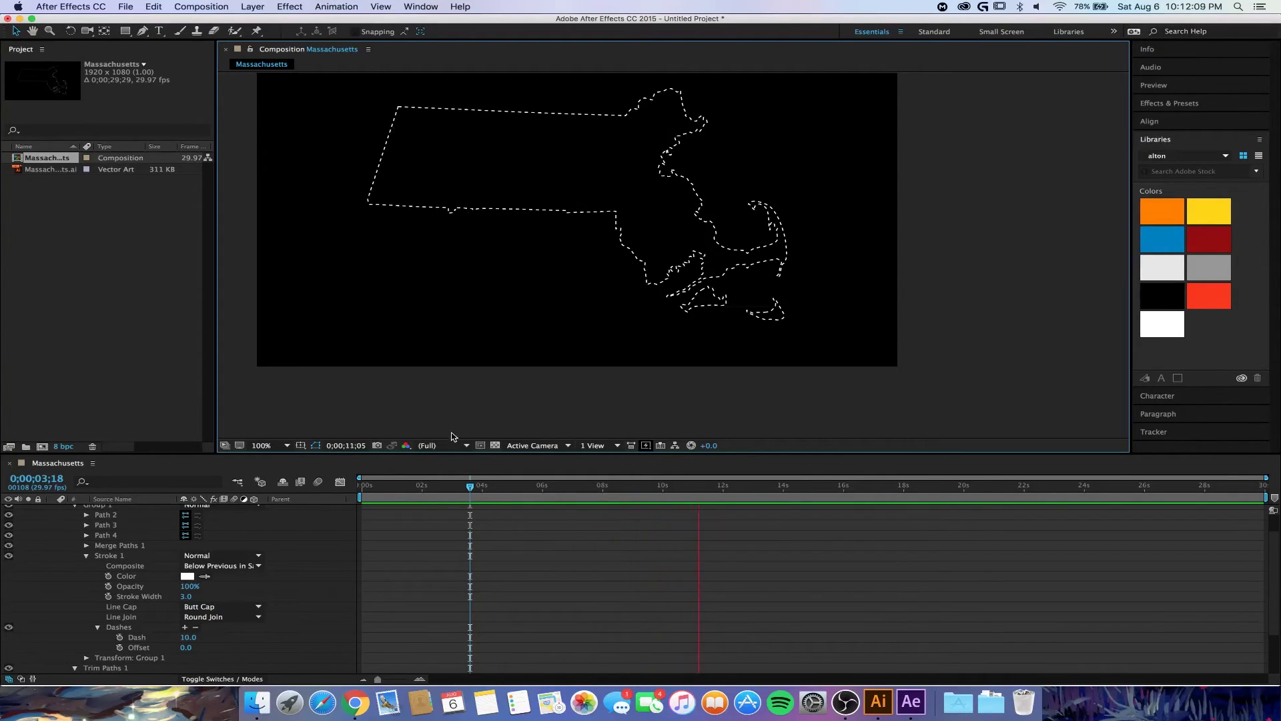
{"action": "key", "text": "space"}
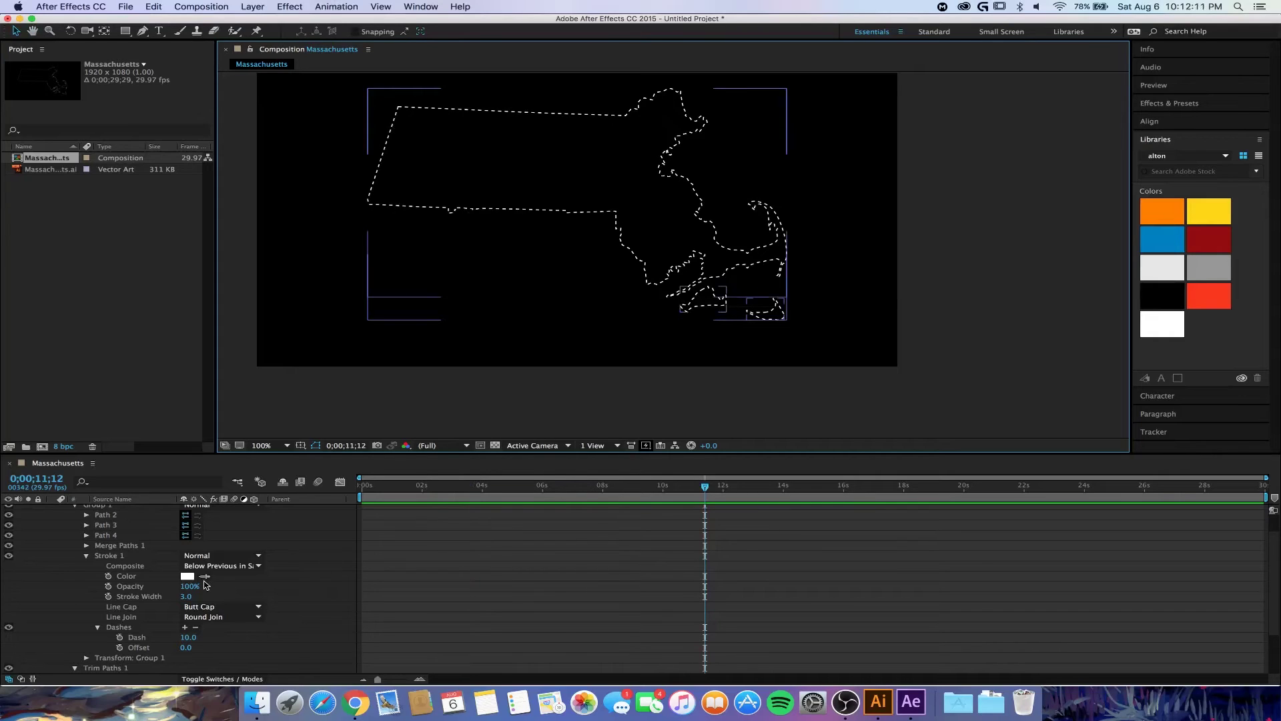
{"action": "scroll", "coordinate": [200, 567], "scroll_direction": "up", "scroll_amount": 3}
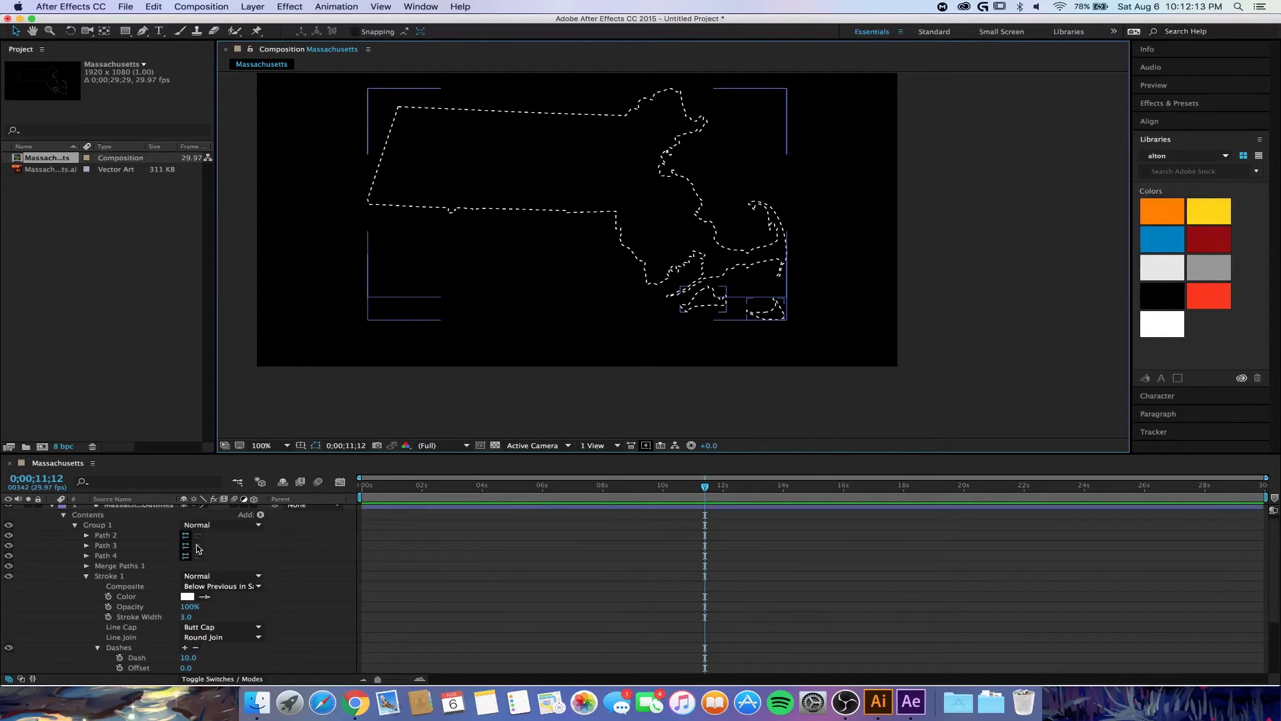
Step: Reverse the direction of Paths 2, 3 and 4 and preview from about 4 seconds
{"action": "scroll", "coordinate": [197, 548], "scroll_direction": "up", "scroll_amount": 1}
{"action": "left_click", "coordinate": [197, 550]}
{"action": "left_click", "coordinate": [197, 540]}
{"action": "left_click", "coordinate": [198, 560]}
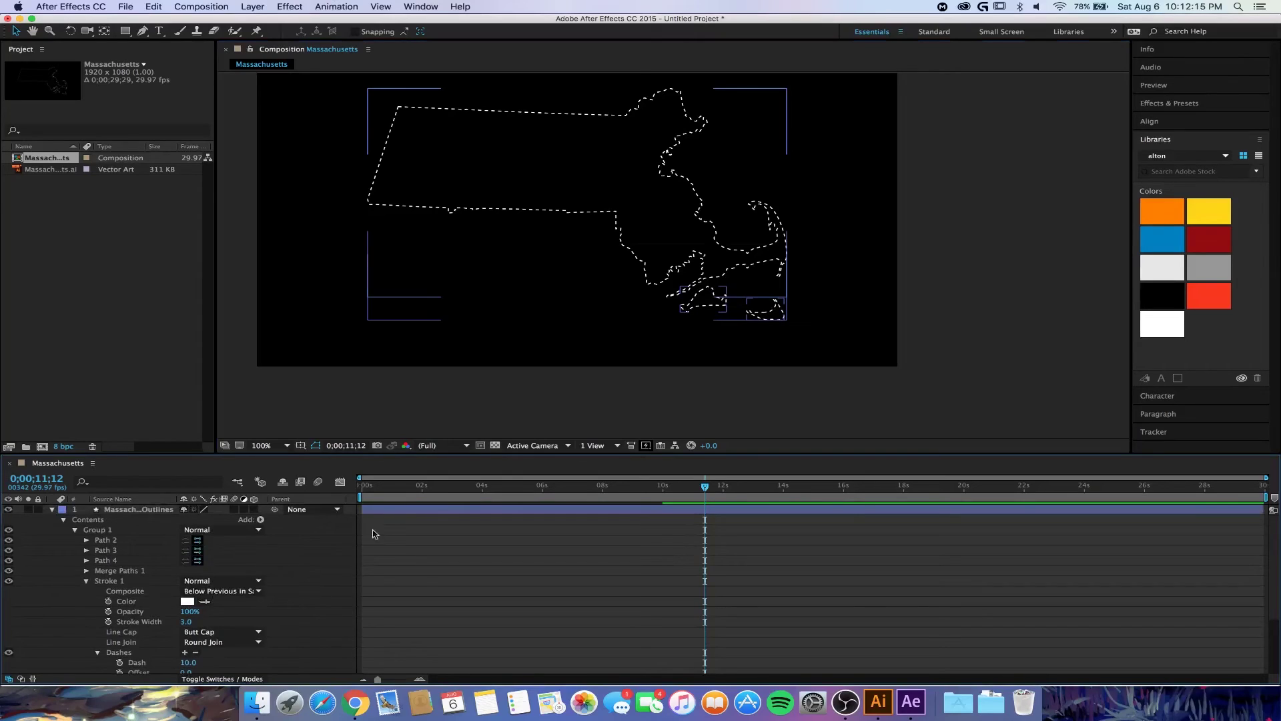
{"action": "left_click", "coordinate": [484, 497]}
{"action": "key", "text": "space"}
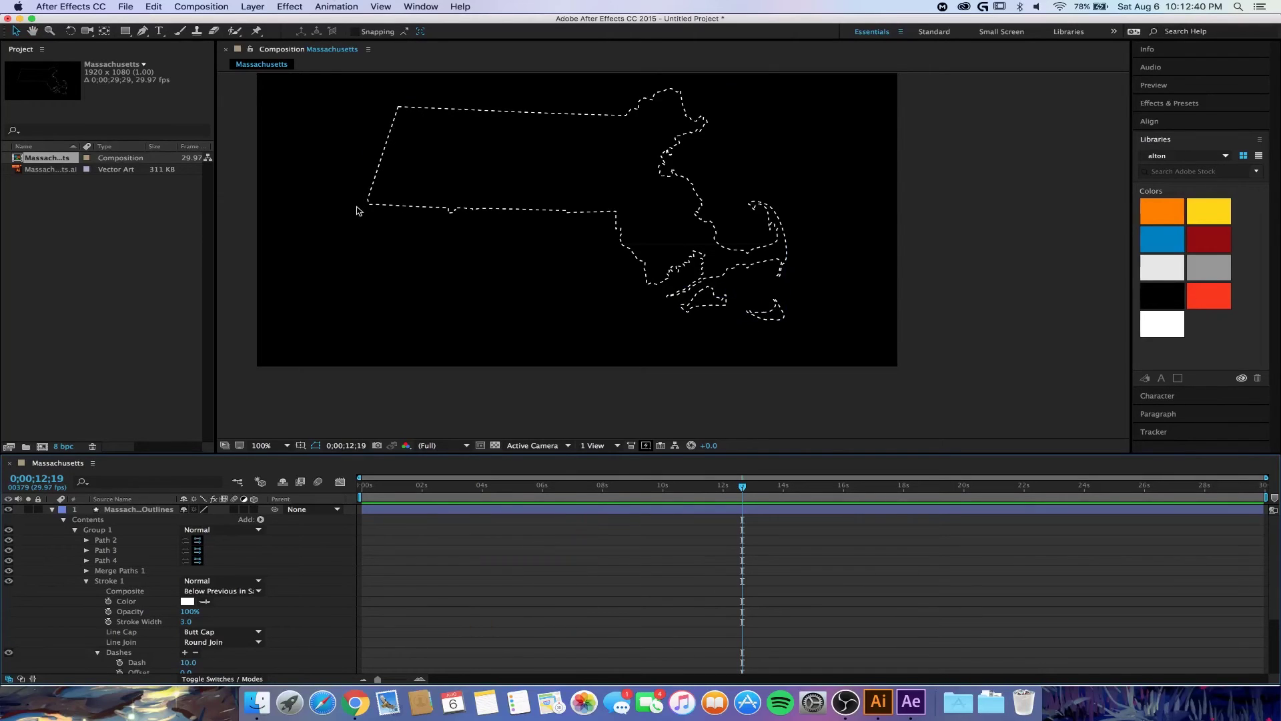
{"action": "left_click", "coordinate": [372, 209]}
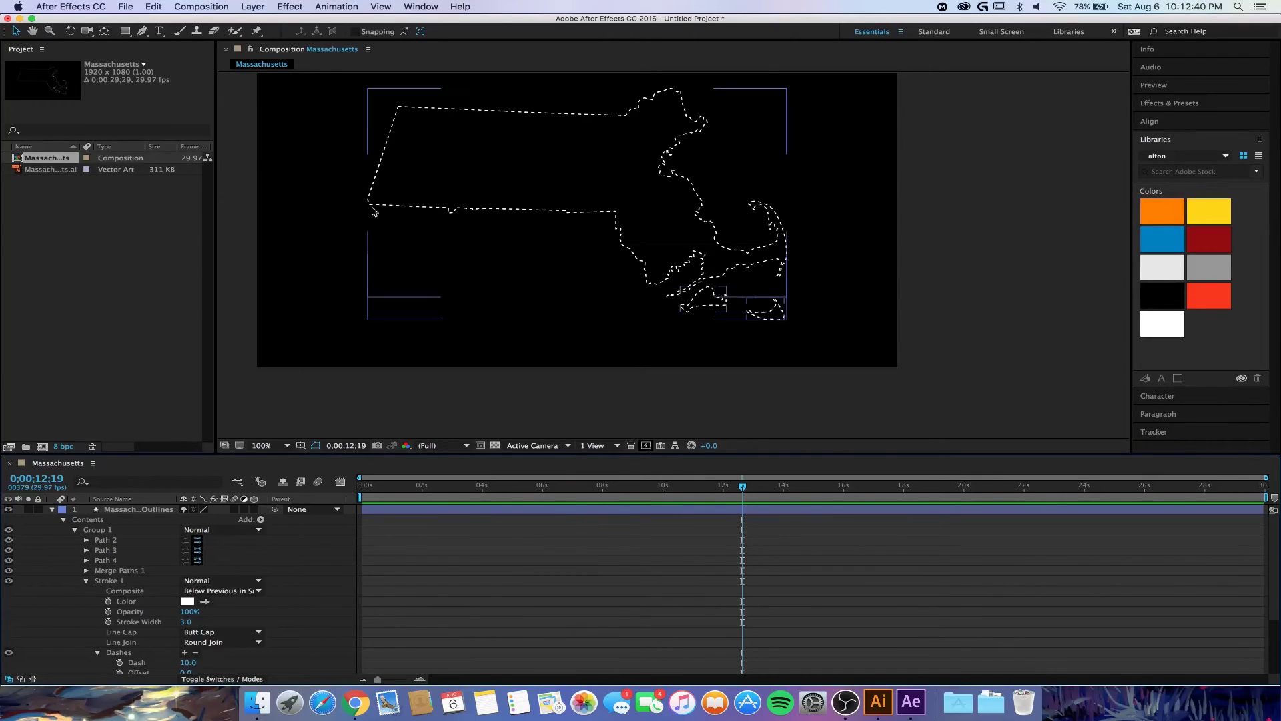